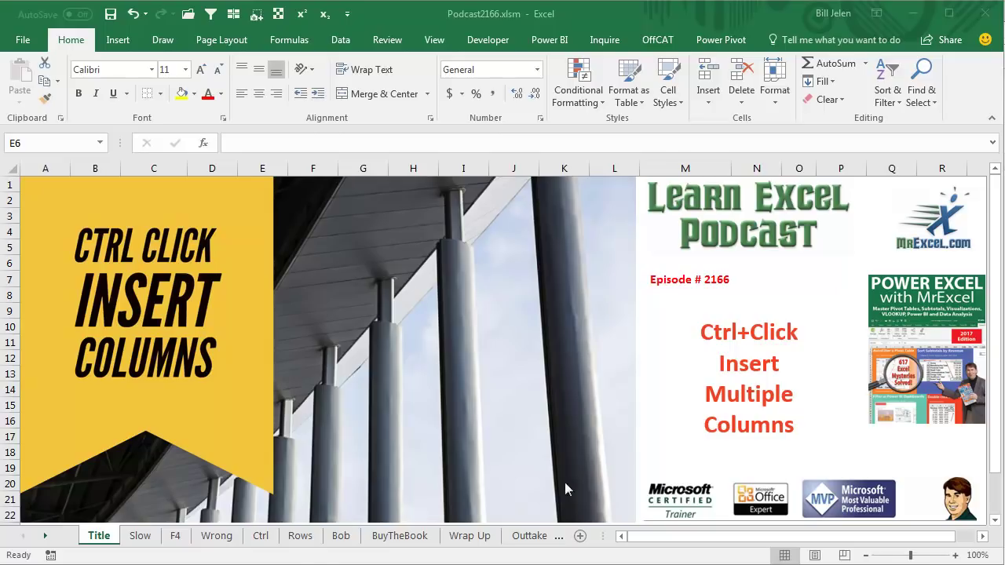
# On the Slow sheet, insert a blank column before Product and set its width to 1.
pyautogui.click(140, 538)
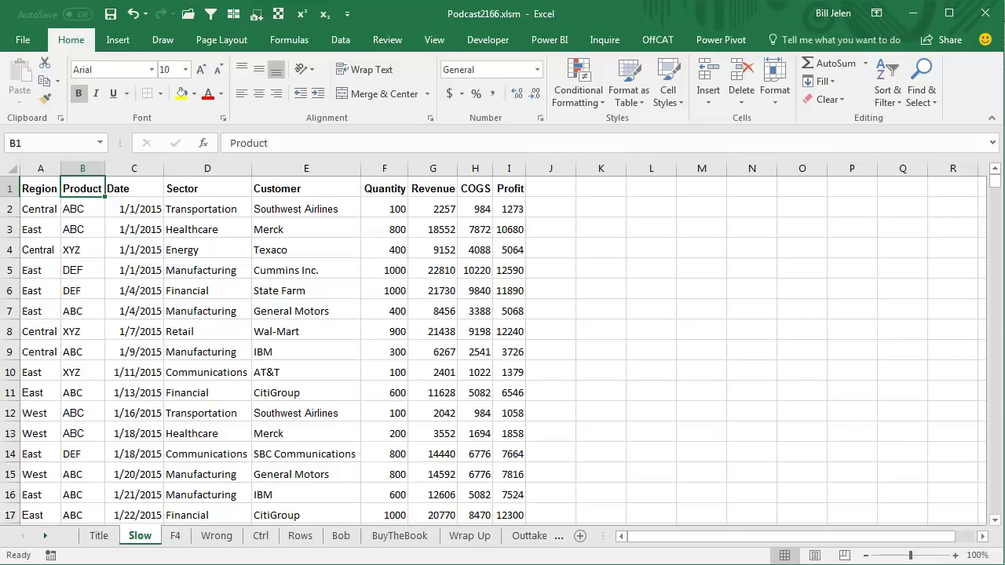
pyautogui.hotkey('alt', 'i')
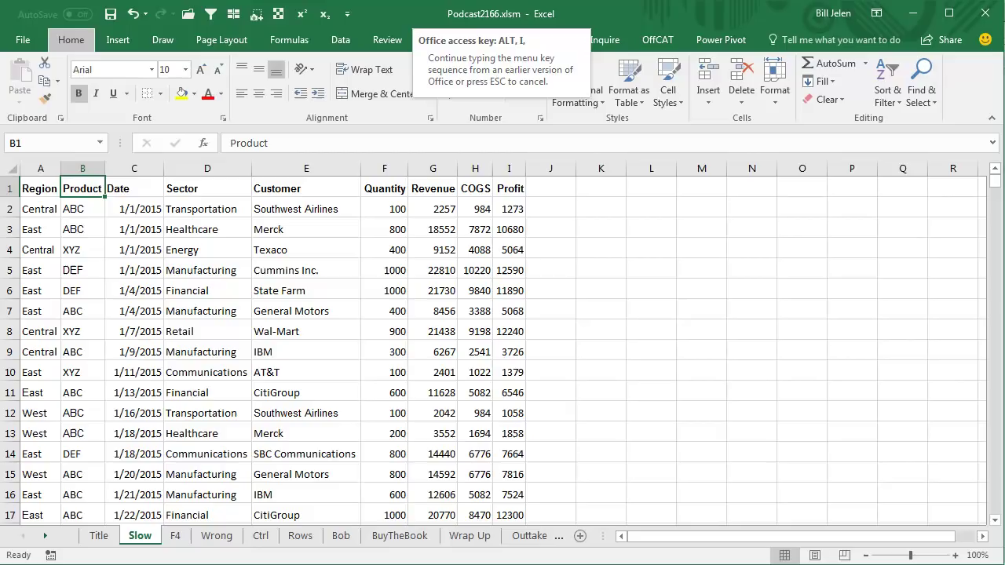
pyautogui.press('c')
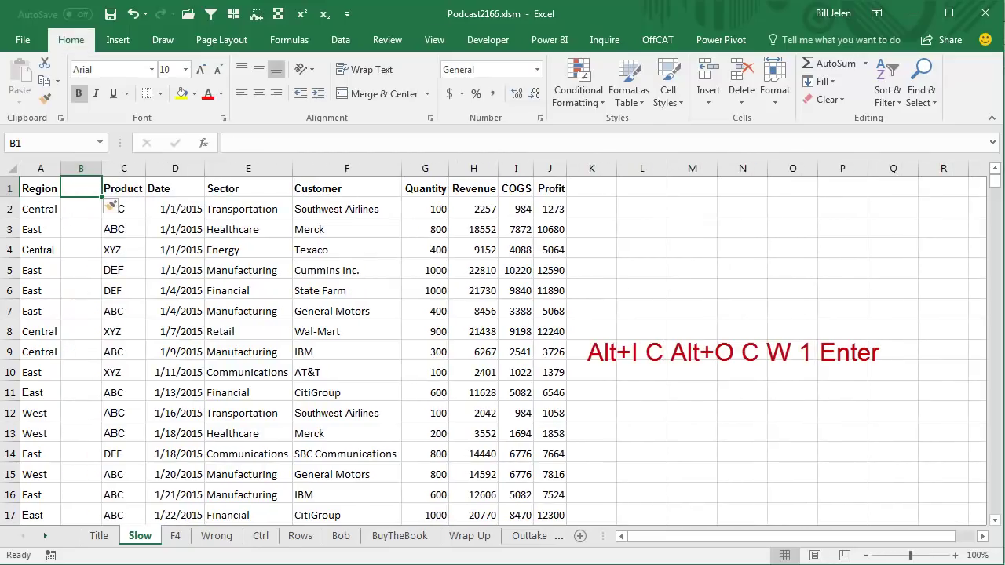
pyautogui.hotkey('alt', 'o')
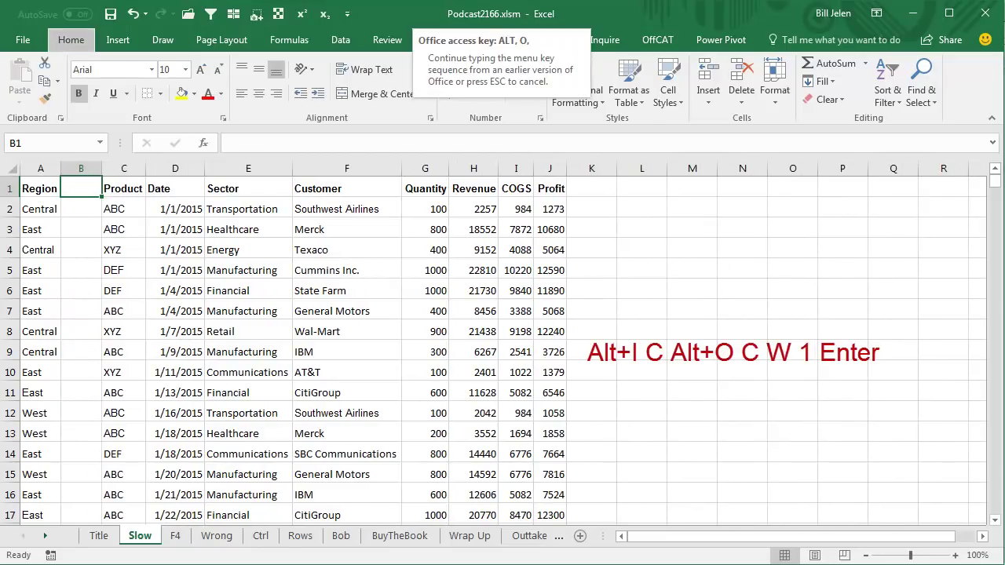
pyautogui.write('cw1')
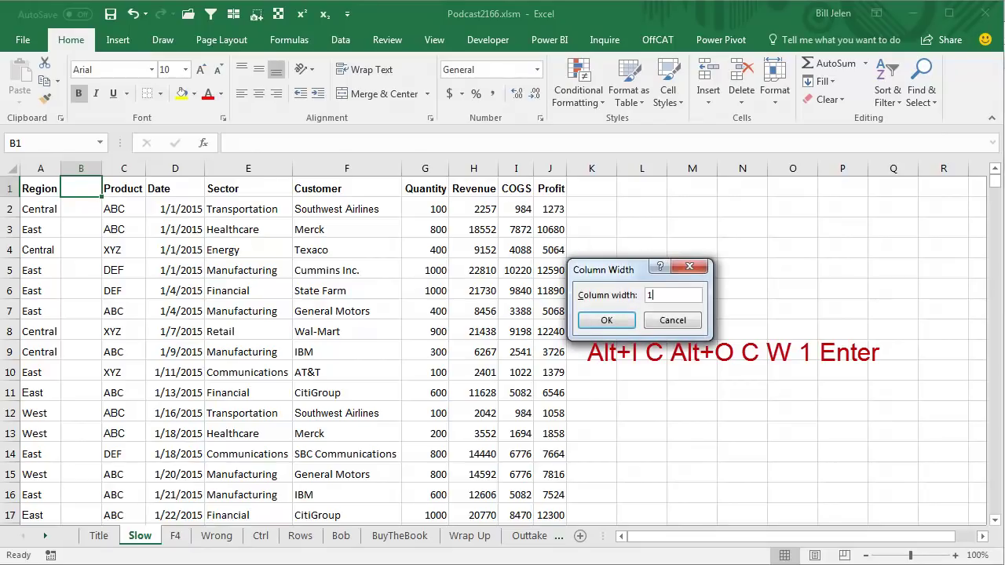
pyautogui.press('Return')
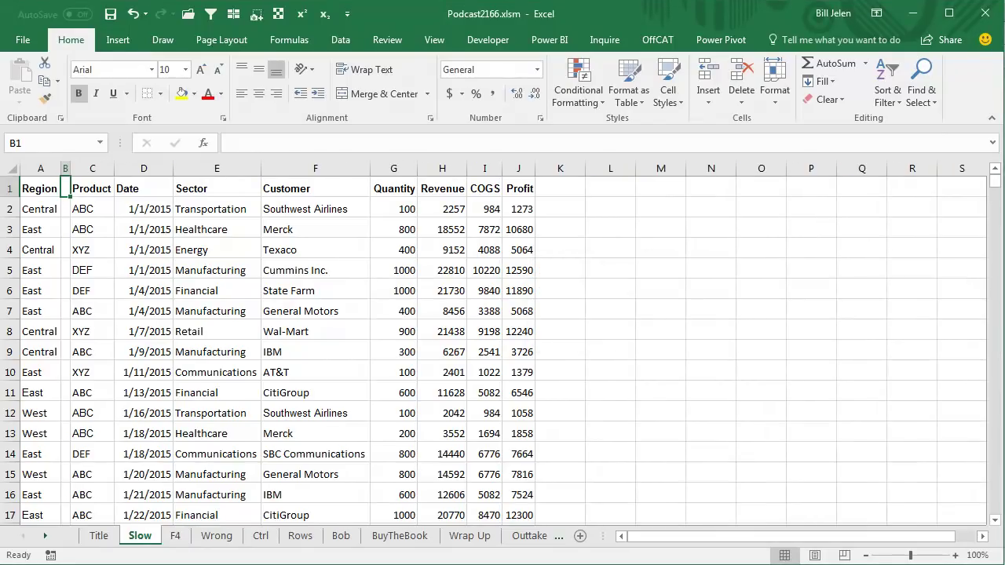
# Insert a blank column before Date and set its width to 1.
pyautogui.click(144, 188)
pyautogui.hotkey('alt', 'i')
pyautogui.press('c')
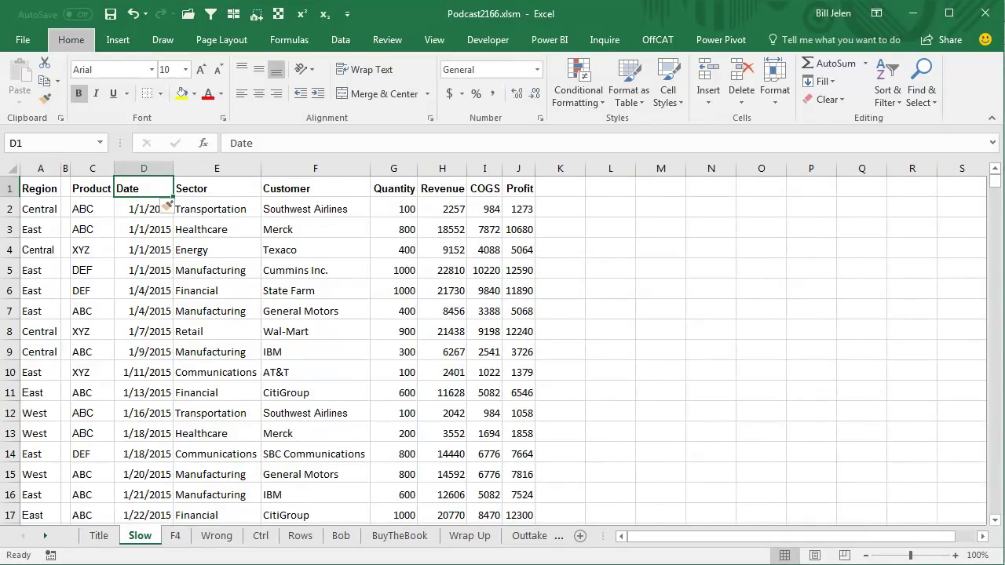
pyautogui.hotkey('alt', 'o')
pyautogui.write('cw1')
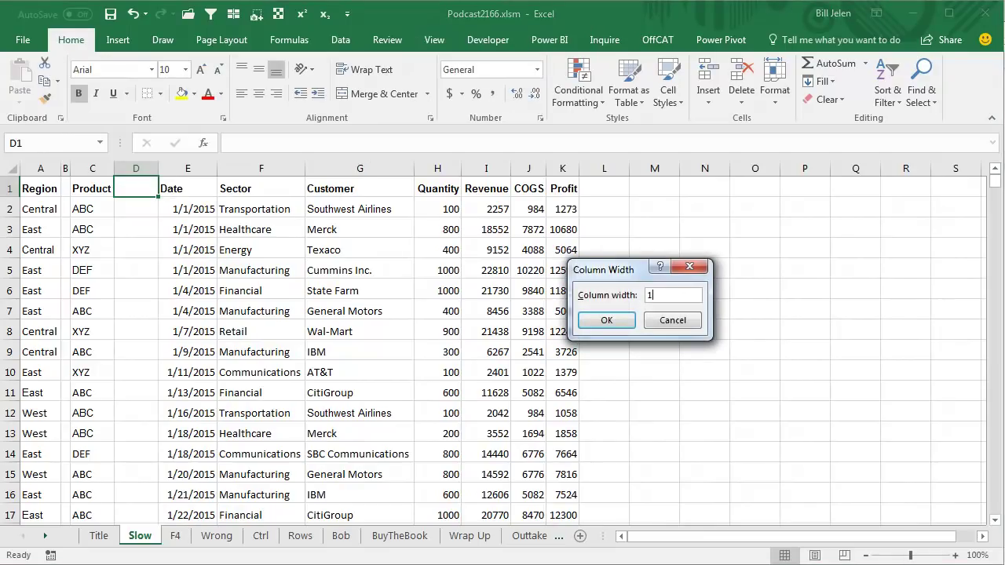
pyautogui.press('Return')
# Insert a blank column before Sector and set its width to 1.
pyautogui.press('Right')
pyautogui.press('Right')
pyautogui.hotkey('alt', 'i')
pyautogui.press('c')
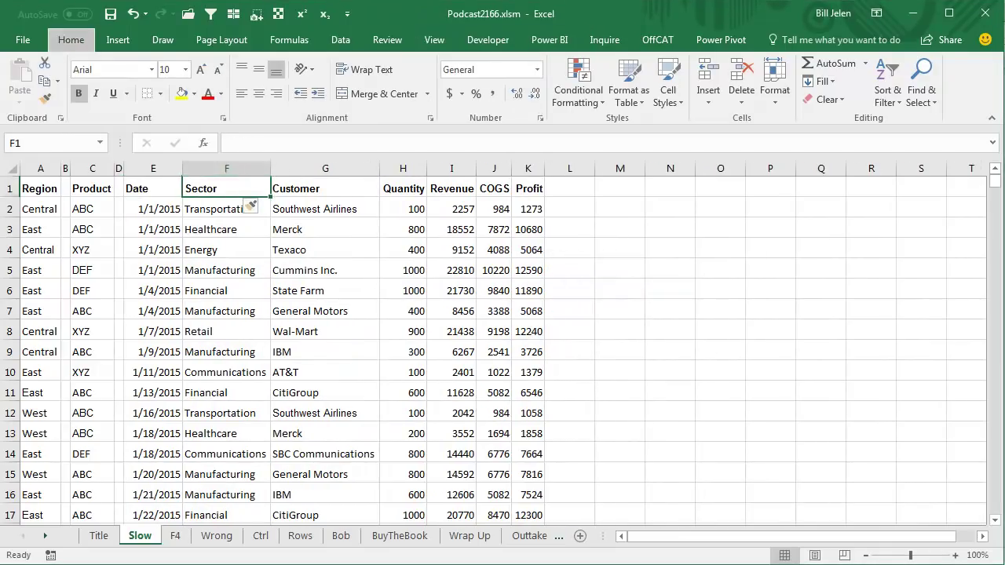
pyautogui.hotkey('alt', 'o')
pyautogui.write('cw1')
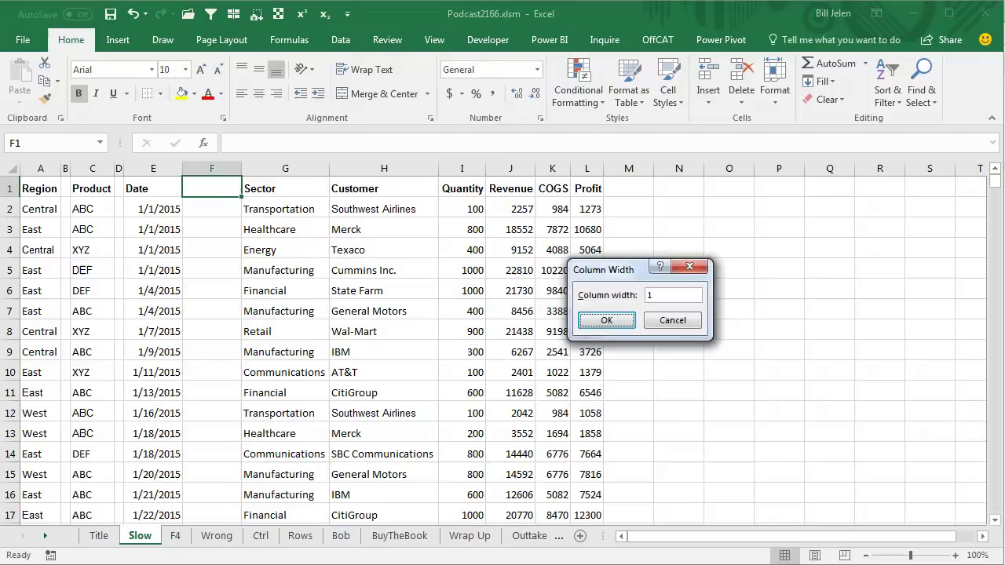
pyautogui.press('Return')
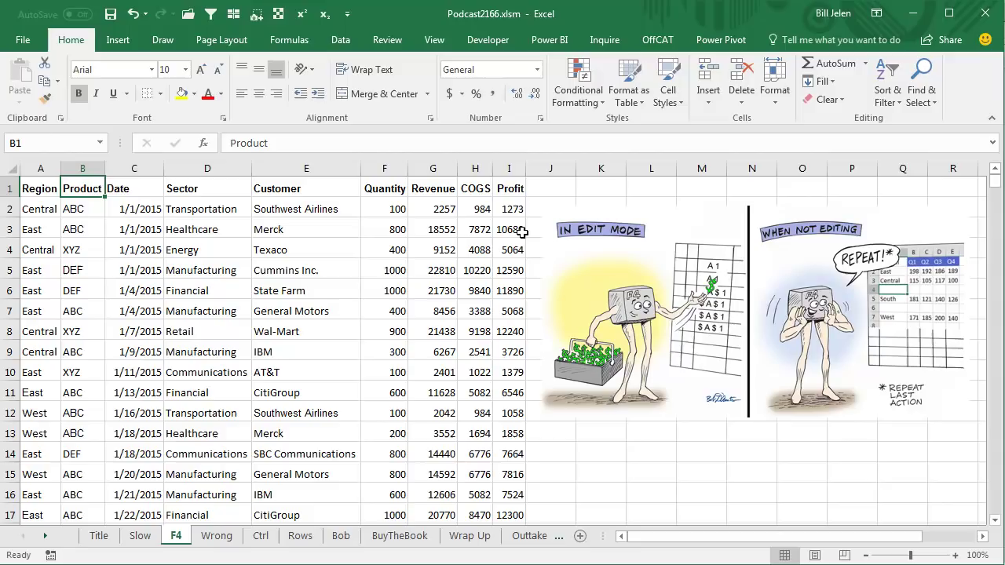
# On the F4 sheet, insert a blank column before Profit and repeat the insertion before COGS, Revenue and Quantity.
pyautogui.click(509, 188)
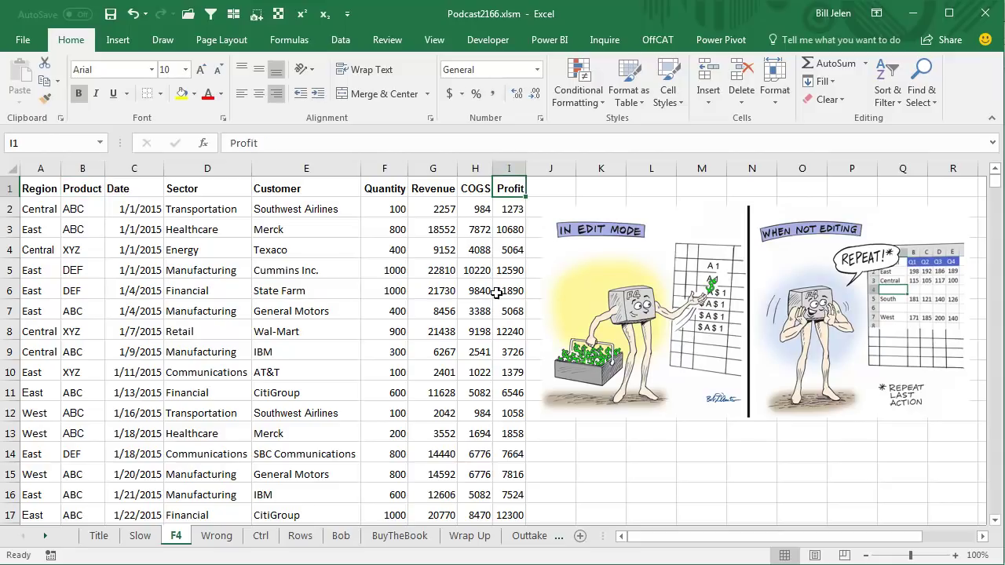
pyautogui.hotkey('alt', 'i')
pyautogui.press('c')
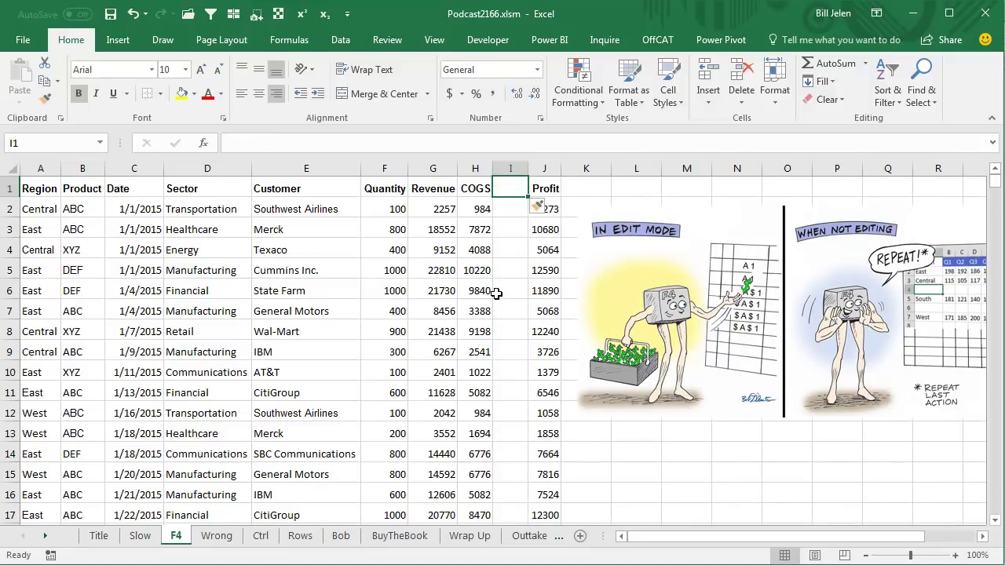
pyautogui.press('Left')
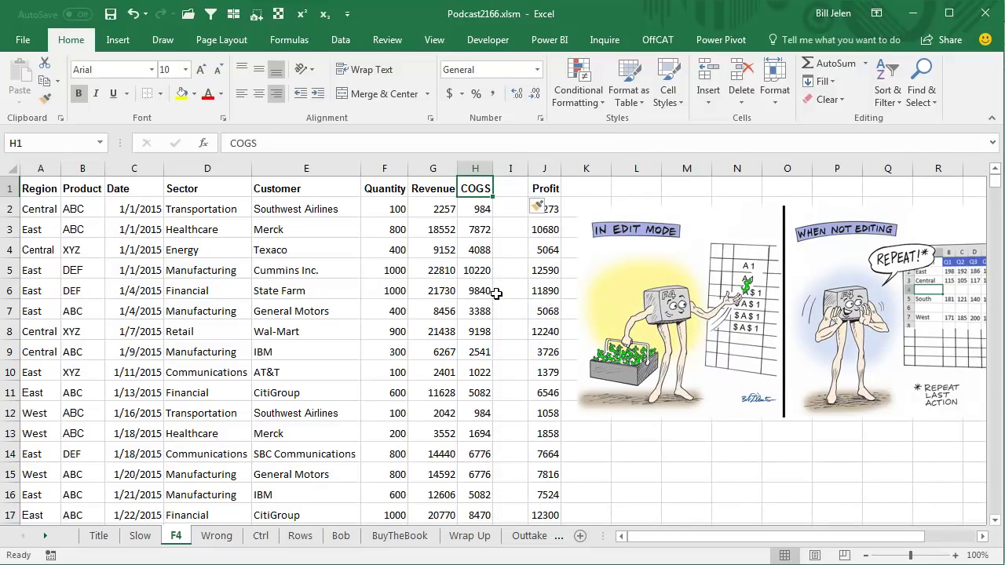
pyautogui.press('F4')
pyautogui.press('Left')
pyautogui.press('F4')
pyautogui.press('Left')
pyautogui.press('F4')
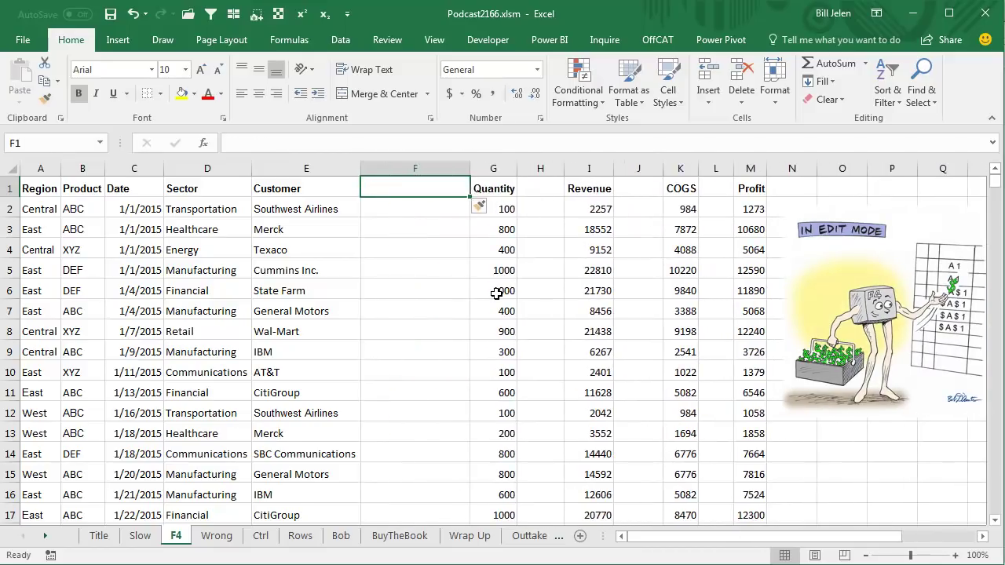
# Repeat the column insertion before Customer, Sector, Date and Product.
pyautogui.press('Left')
pyautogui.press('F4')
pyautogui.press('Left')
pyautogui.press('F4')
pyautogui.press('Left')
pyautogui.press('F4')
pyautogui.press('Left')
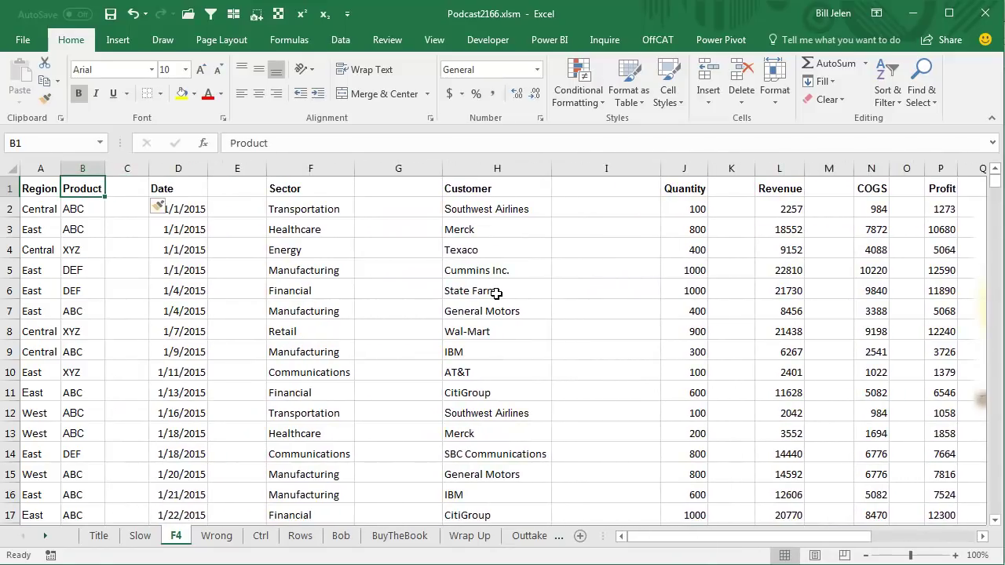
pyautogui.press('F4')
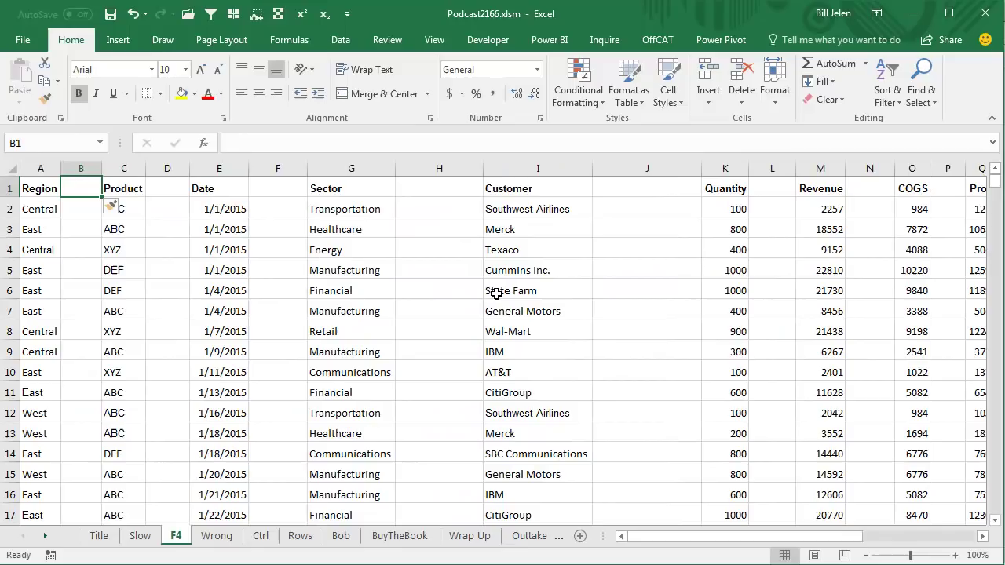
# Set the width of blank column B to 1 and repeat that width for blank columns D, F and H.
pyautogui.hotkey('alt', 'o')
pyautogui.write('cw1')
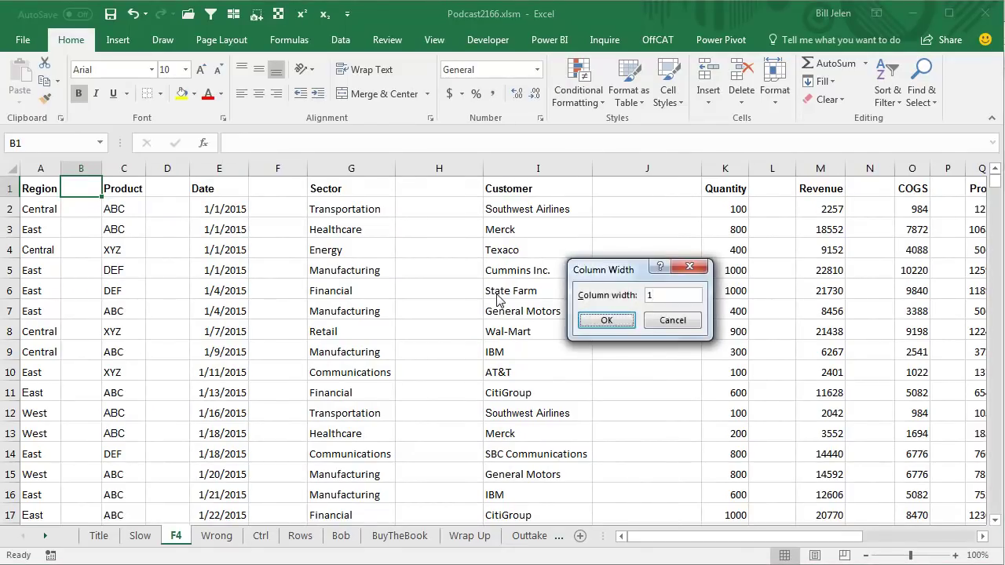
pyautogui.press('Return')
pyautogui.press('Right')
pyautogui.press('Right')
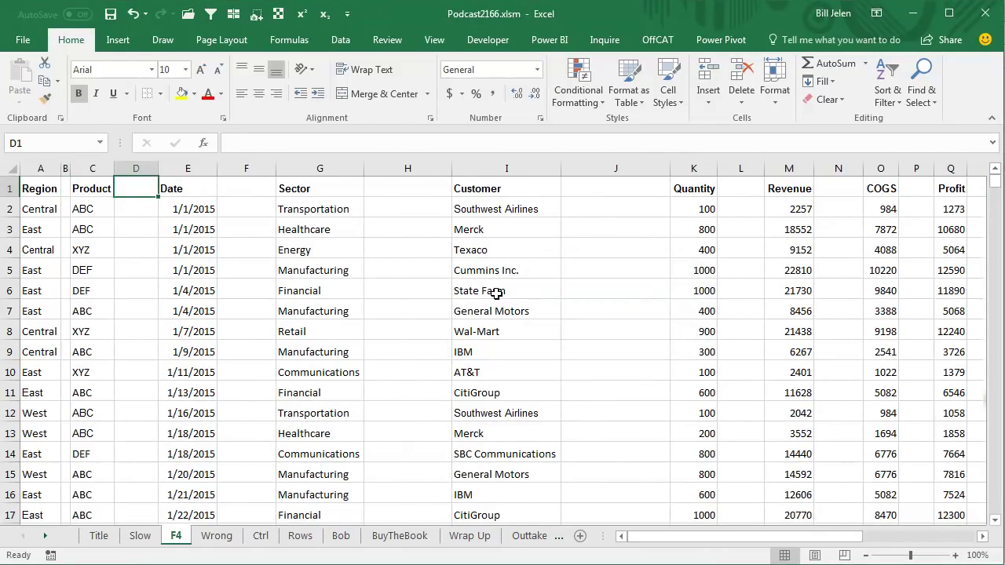
pyautogui.press('F4')
pyautogui.press('Right')
pyautogui.press('Right')
pyautogui.press('F4')
pyautogui.press('Right')
pyautogui.press('Right')
pyautogui.press('F4')
# Repeat the column width of 1 for blank columns J, L, N and P.
pyautogui.press('Right')
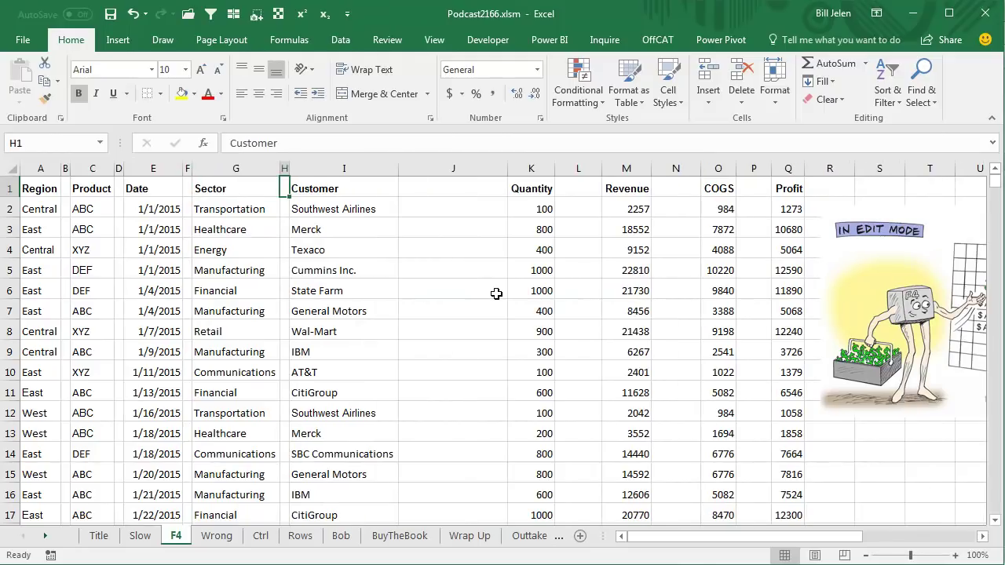
pyautogui.press('Right')
pyautogui.press('F4')
pyautogui.press('Right')
pyautogui.press('Right')
pyautogui.press('F4')
pyautogui.press('Right')
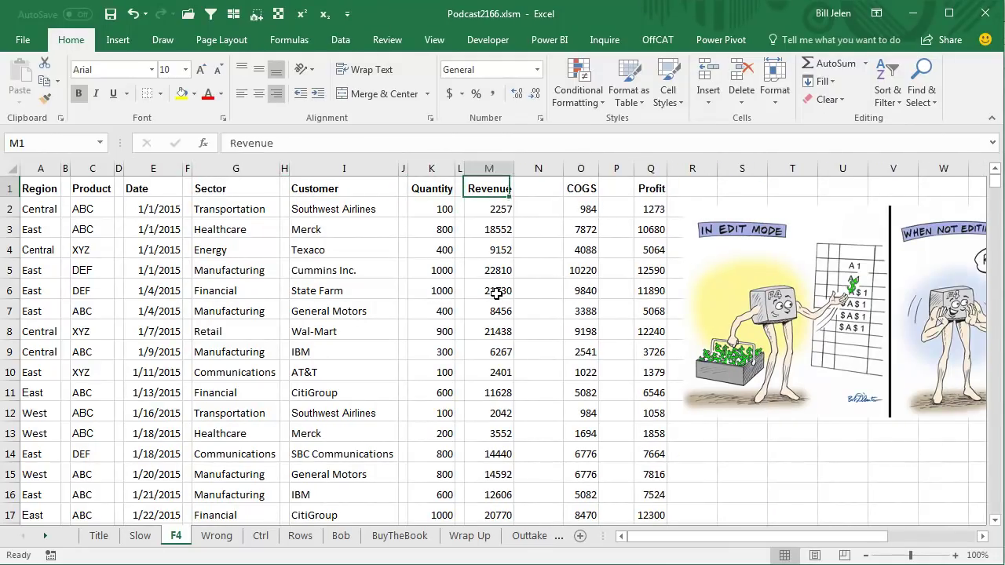
pyautogui.press('Right')
pyautogui.press('F4')
pyautogui.press('Right')
pyautogui.press('Right')
pyautogui.press('F4')
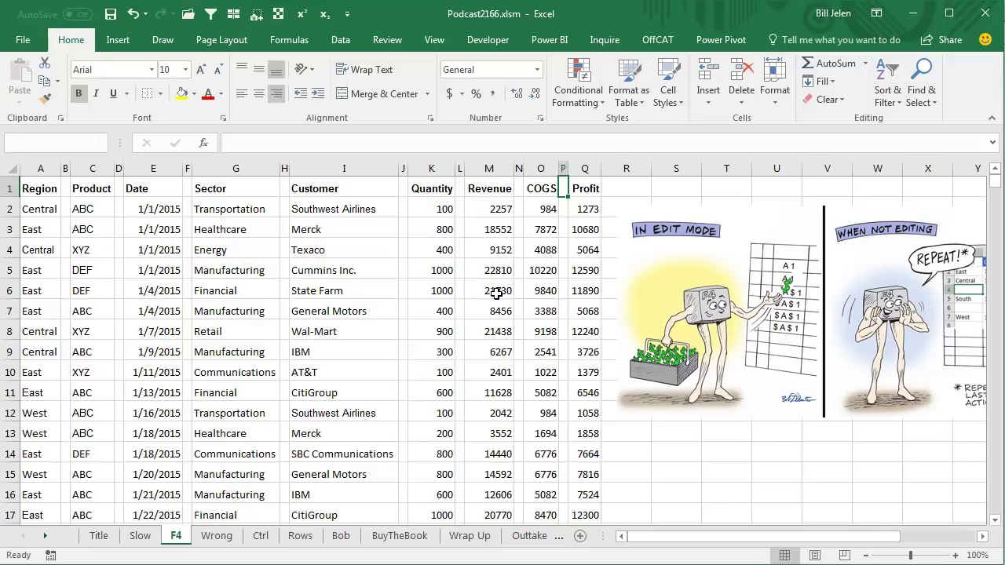
# On the Wrong sheet, insert columns with the contiguous header range B1:I1 selected as one block.
pyautogui.hotkey('ctrl', 'pagedown')
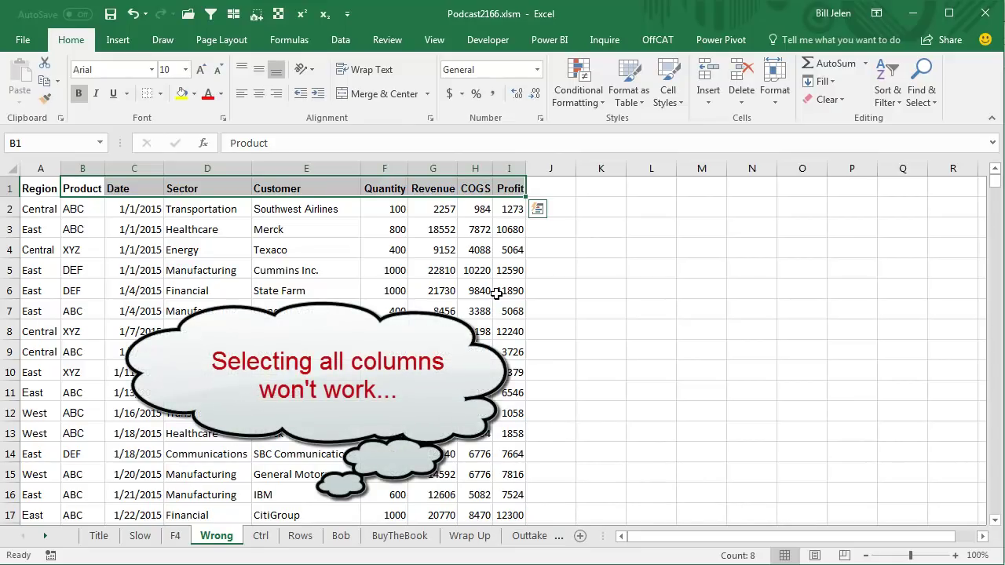
pyautogui.moveTo(98, 185); pyautogui.dragTo(509, 186)
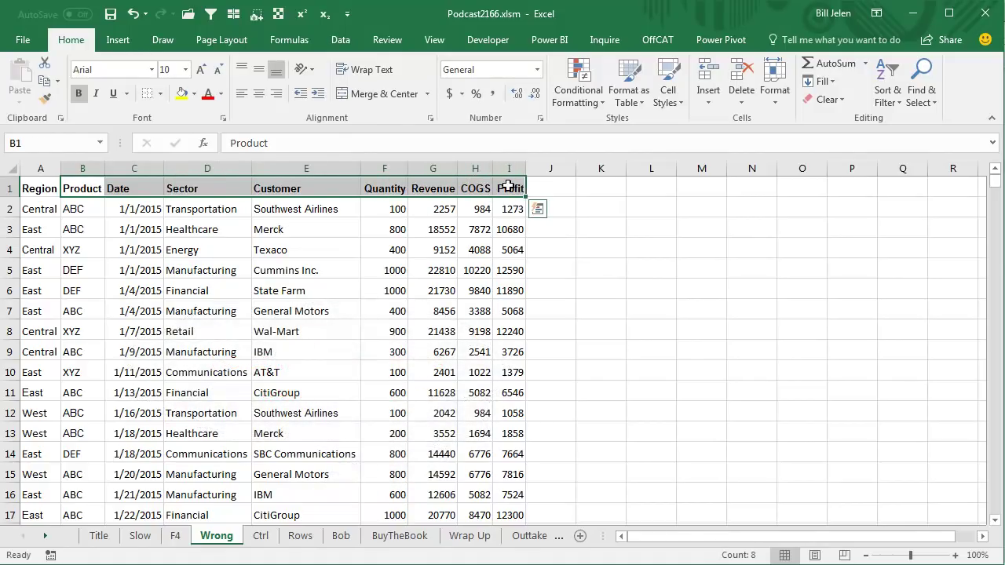
pyautogui.hotkey('alt', 'i')
pyautogui.press('c')
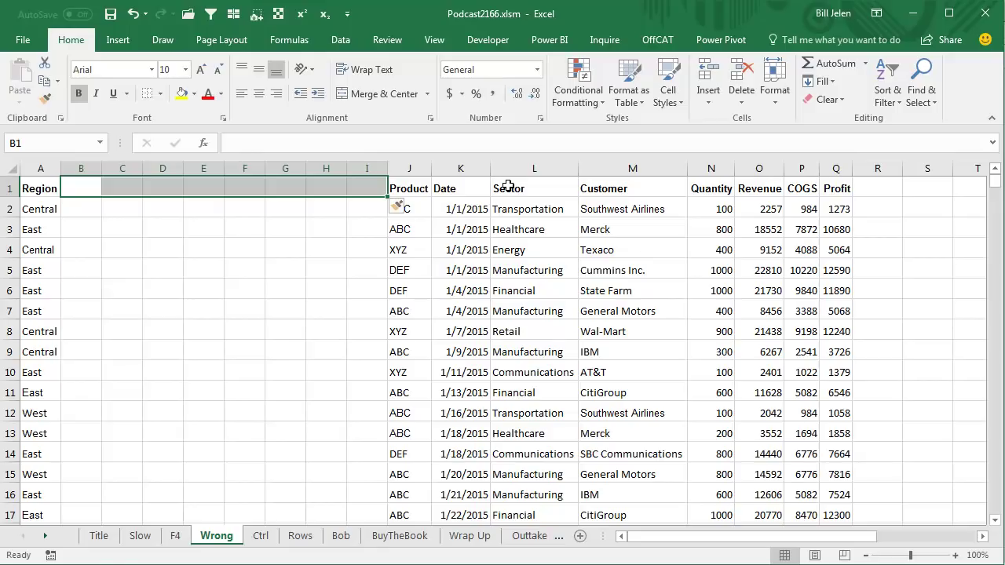
# On the Ctrl sheet, add each header cell from B1 to I1 individually to one multiple selection and insert a blank column before each.
pyautogui.hotkey('ctrl', 'pagedown')
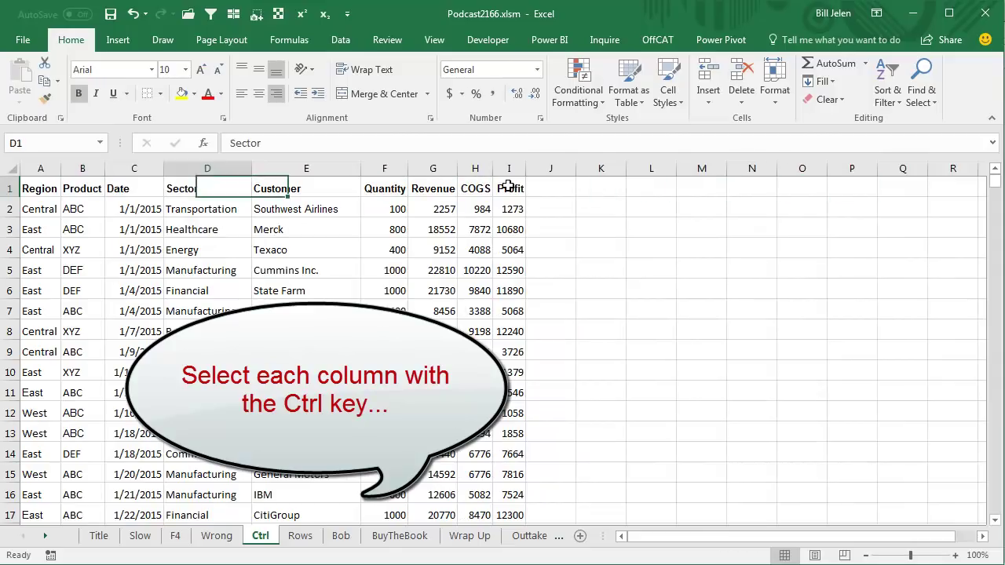
pyautogui.press('Home')
pyautogui.press('Right')
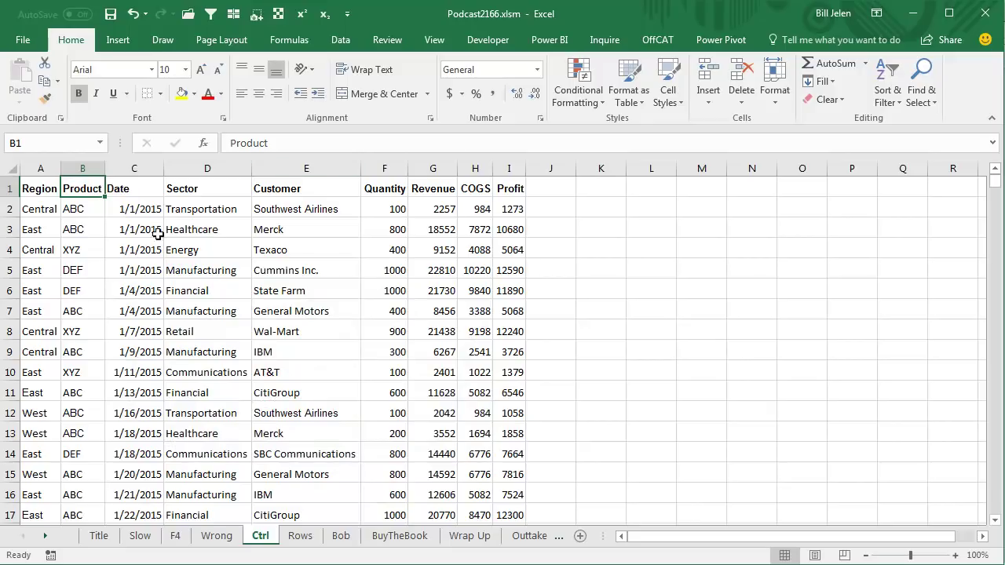
pyautogui.keyDown('ctrl'); pyautogui.click(136, 187); pyautogui.keyUp('ctrl')
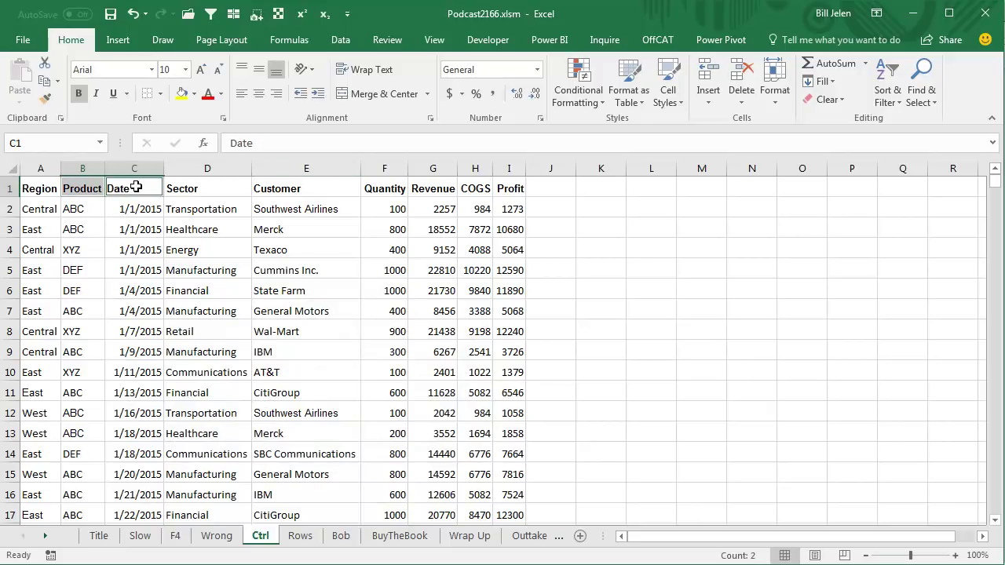
pyautogui.keyDown('ctrl'); pyautogui.click(194, 189); pyautogui.keyUp('ctrl')
pyautogui.keyDown('ctrl'); pyautogui.click(289, 189); pyautogui.keyUp('ctrl')
pyautogui.keyDown('ctrl'); pyautogui.click(380, 189); pyautogui.keyUp('ctrl')
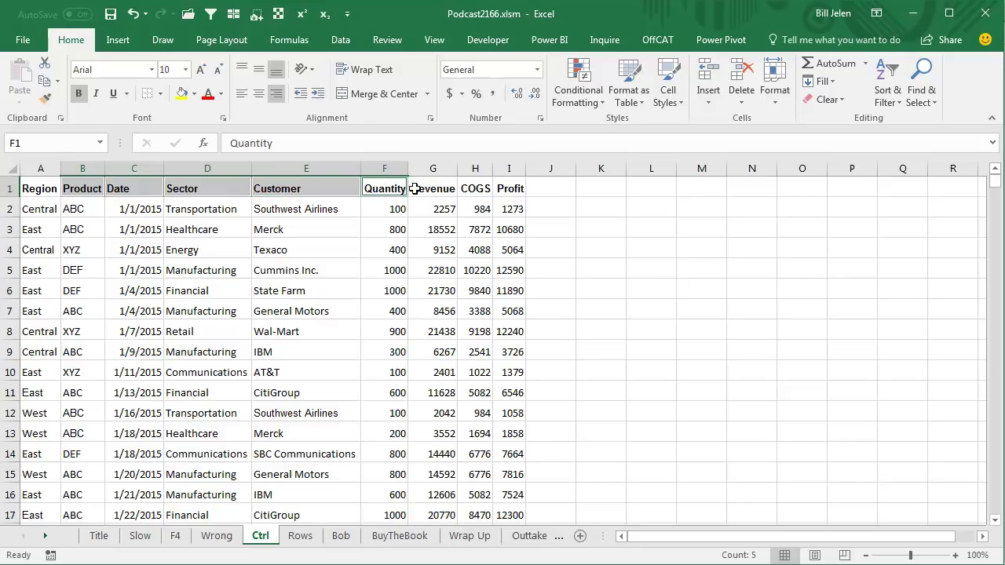
pyautogui.keyDown('ctrl'); pyautogui.click(430, 189); pyautogui.keyUp('ctrl')
pyautogui.keyDown('ctrl'); pyautogui.click(471, 189); pyautogui.keyUp('ctrl')
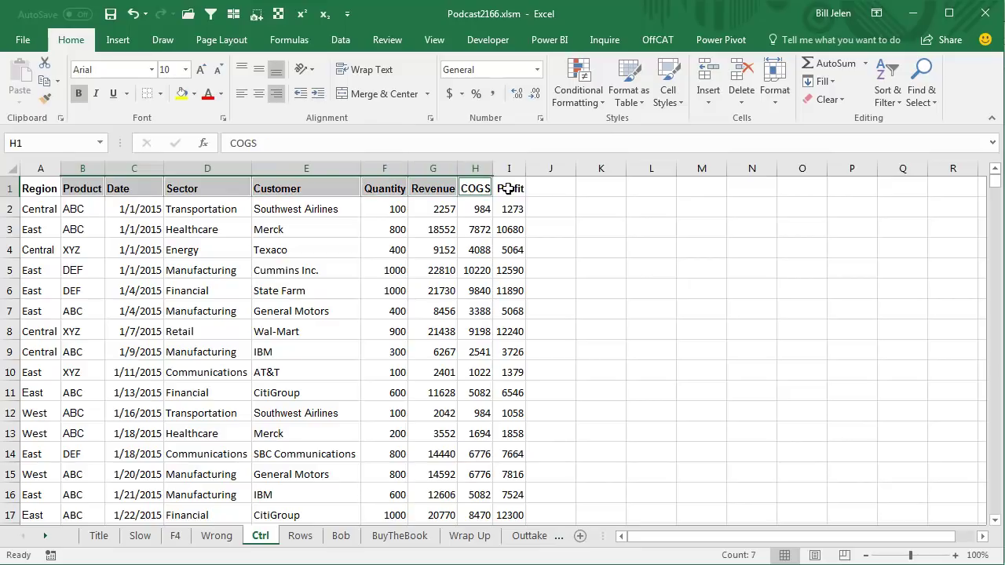
pyautogui.keyDown('ctrl'); pyautogui.click(507, 188); pyautogui.keyUp('ctrl')
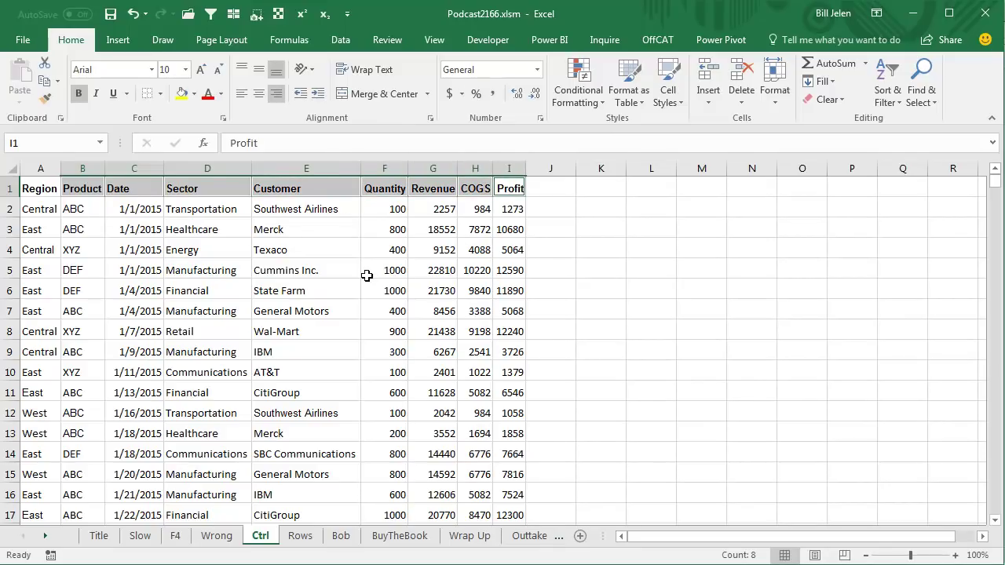
pyautogui.press('alt')
pyautogui.press('i')
pyautogui.press('c')
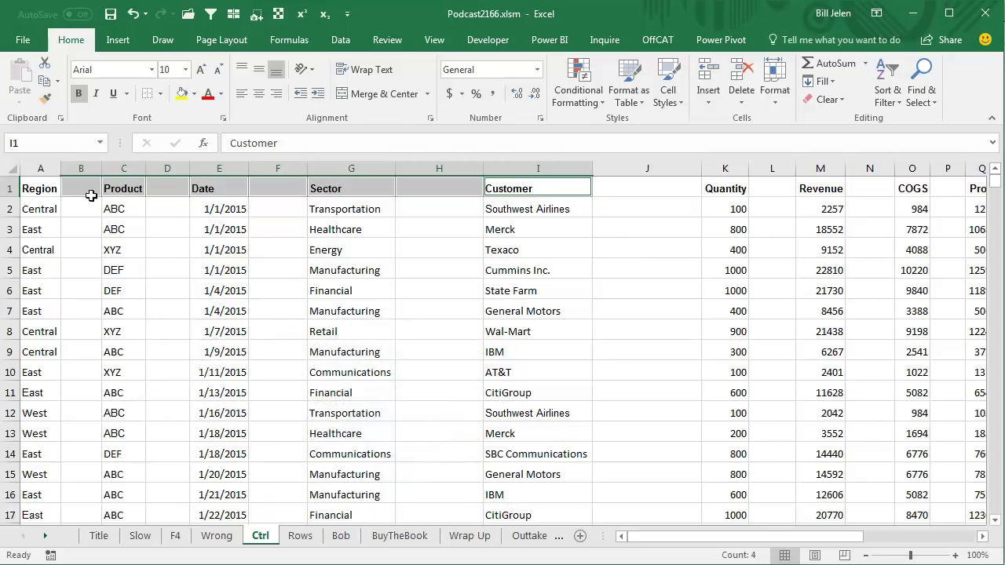
# Add the blank columns B, D, F, H, J, L, N and P to one multiple selection and set their width to 1.
pyautogui.click(80, 168)
pyautogui.keyDown('ctrl'); pyautogui.click(167, 168); pyautogui.keyUp('ctrl')
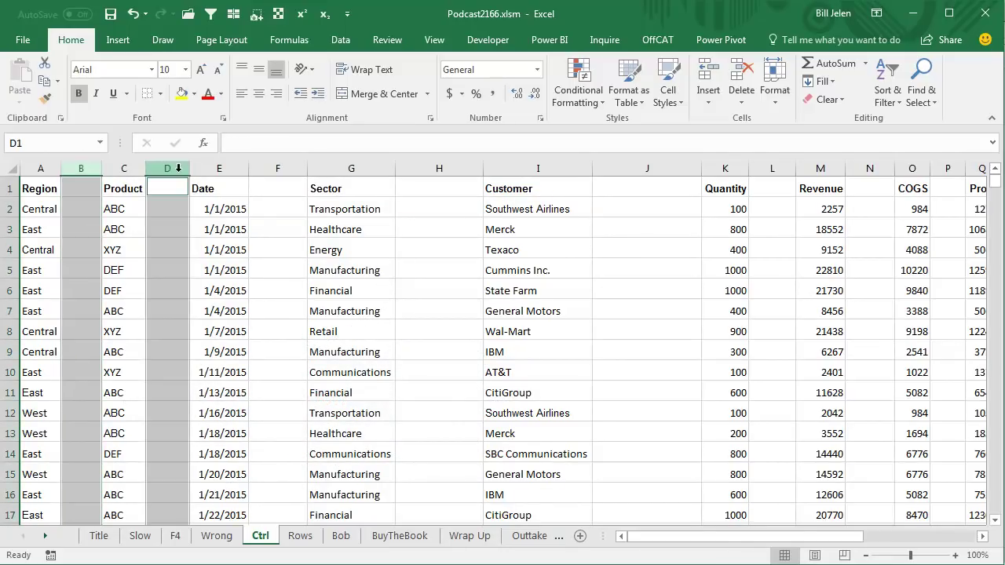
pyautogui.keyDown('ctrl'); pyautogui.click(291, 168); pyautogui.keyUp('ctrl')
pyautogui.keyDown('ctrl'); pyautogui.click(424, 168); pyautogui.keyUp('ctrl')
pyautogui.keyDown('ctrl'); pyautogui.click(683, 168); pyautogui.keyUp('ctrl')
pyautogui.keyDown('ctrl'); pyautogui.click(773, 168); pyautogui.keyUp('ctrl')
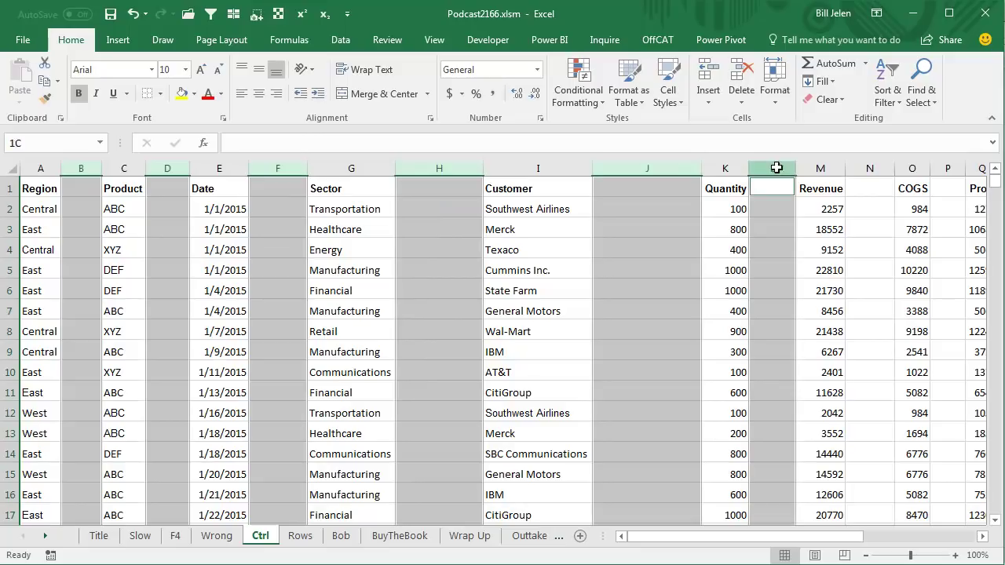
pyautogui.keyDown('ctrl'); pyautogui.click(872, 168); pyautogui.keyUp('ctrl')
pyautogui.keyDown('ctrl'); pyautogui.click(946, 168); pyautogui.keyUp('ctrl')
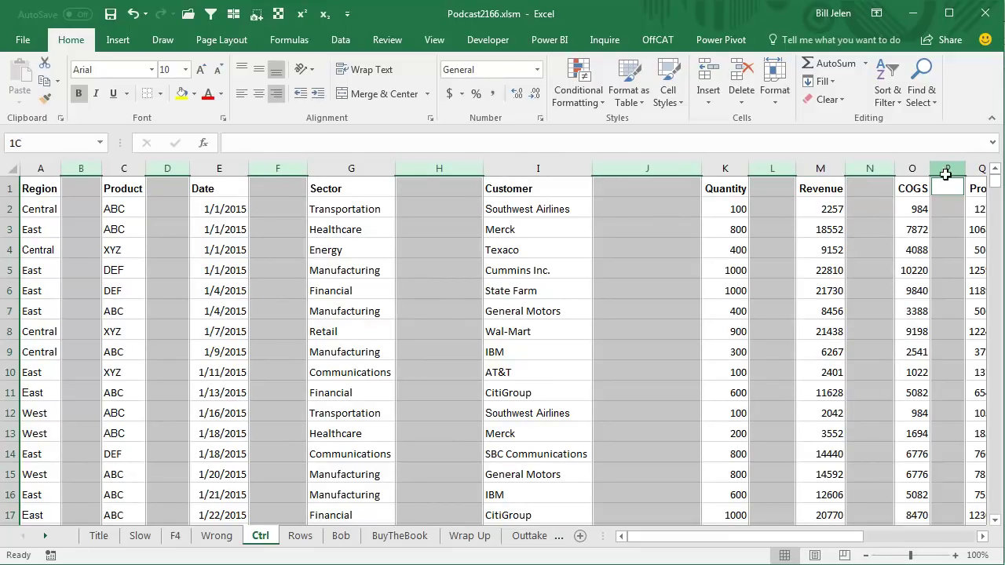
pyautogui.hotkey('alt', 'o')
pyautogui.write('ce access key: ALT, O, C,')
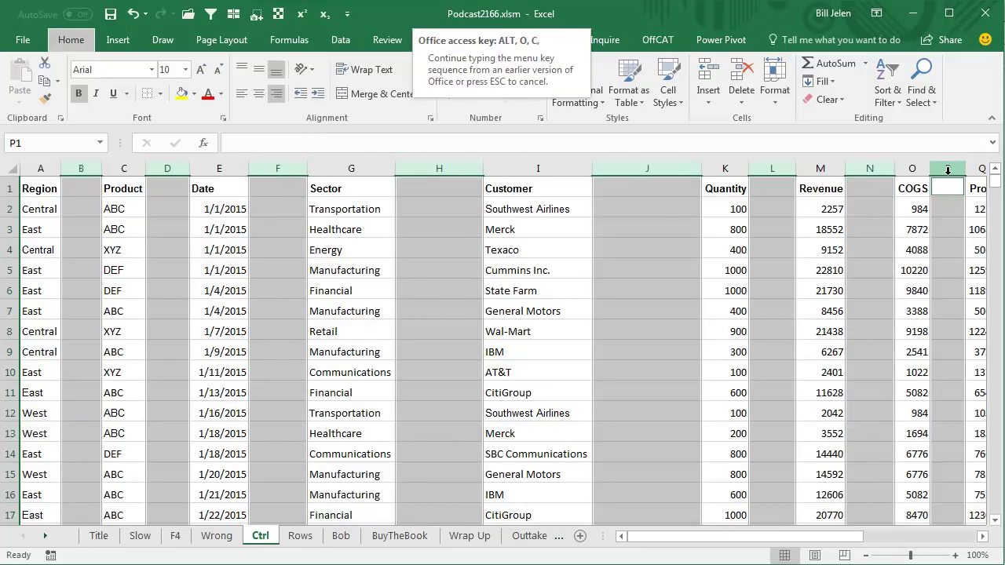
pyautogui.write('w1')
pyautogui.press('Return')
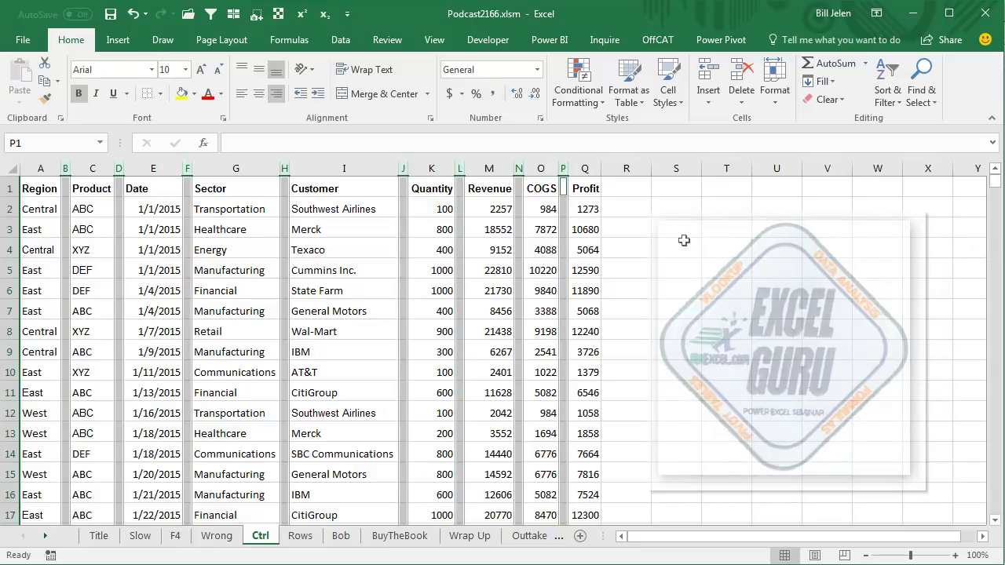
# On the Rows sheet, add each cell from A3 to A10 individually to one multiple selection and insert a blank row above each.
pyautogui.click(299, 535)
pyautogui.click(41, 233)
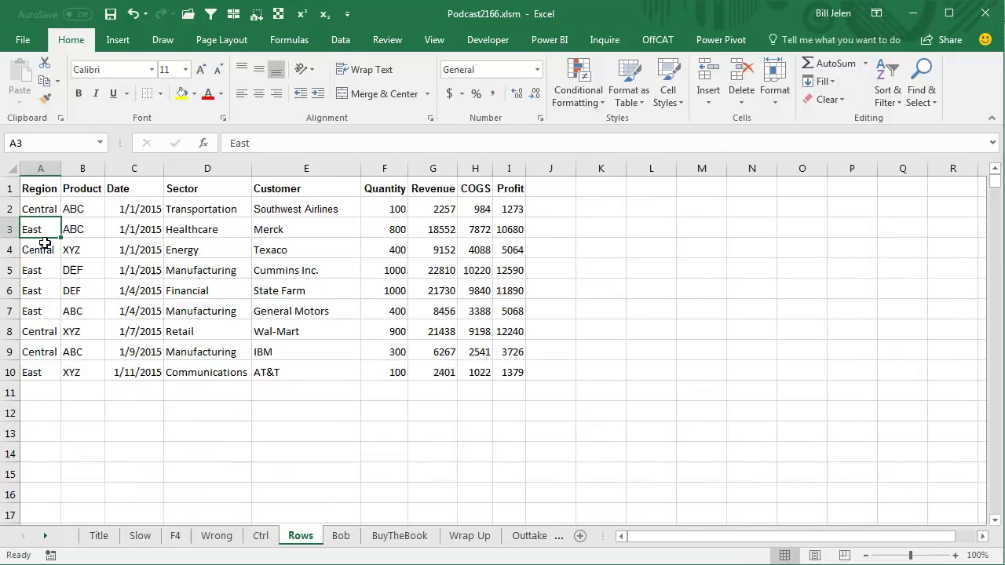
pyautogui.keyDown('ctrl'); pyautogui.click(43, 248); pyautogui.keyUp('ctrl')
pyautogui.keyDown('ctrl'); pyautogui.click(39, 269); pyautogui.keyUp('ctrl')
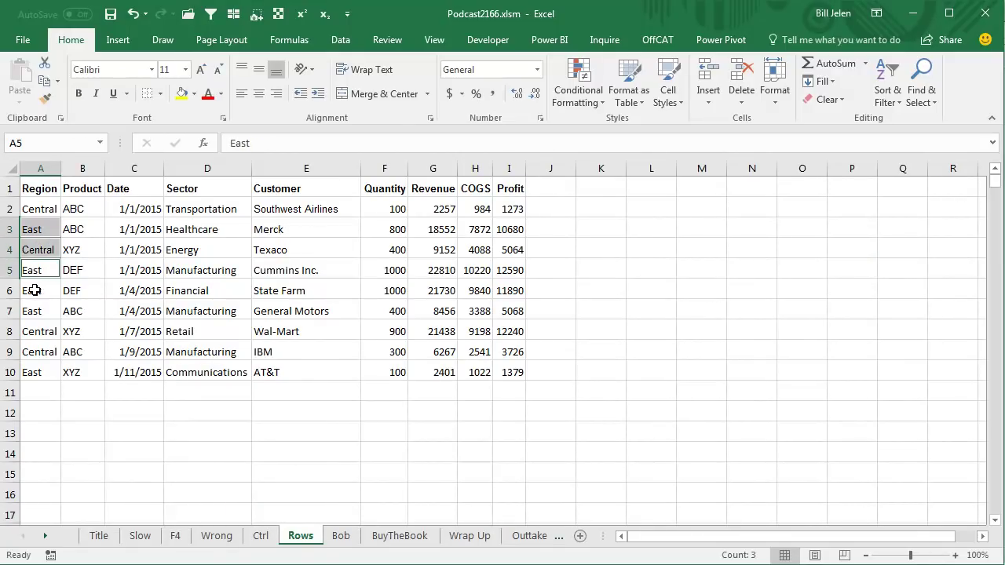
pyautogui.keyDown('ctrl'); pyautogui.click(33, 289); pyautogui.keyUp('ctrl')
pyautogui.keyDown('ctrl'); pyautogui.click(36, 312); pyautogui.keyUp('ctrl')
pyautogui.keyDown('ctrl'); pyautogui.click(35, 332); pyautogui.keyUp('ctrl')
pyautogui.keyDown('ctrl'); pyautogui.click(36, 352); pyautogui.keyUp('ctrl')
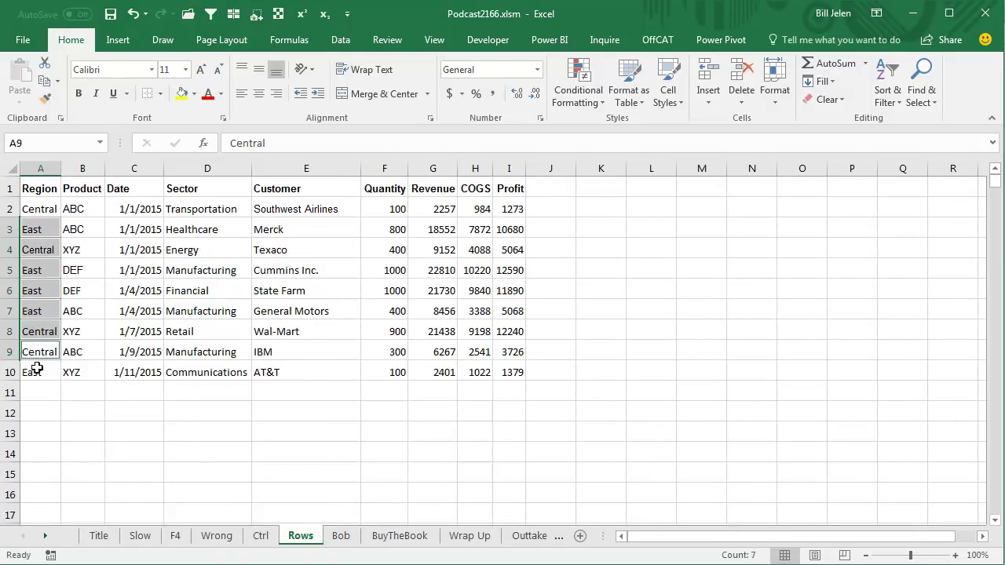
pyautogui.keyDown('ctrl'); pyautogui.click(35, 372); pyautogui.keyUp('ctrl')
pyautogui.hotkey('alt', 'i')
pyautogui.press('r')
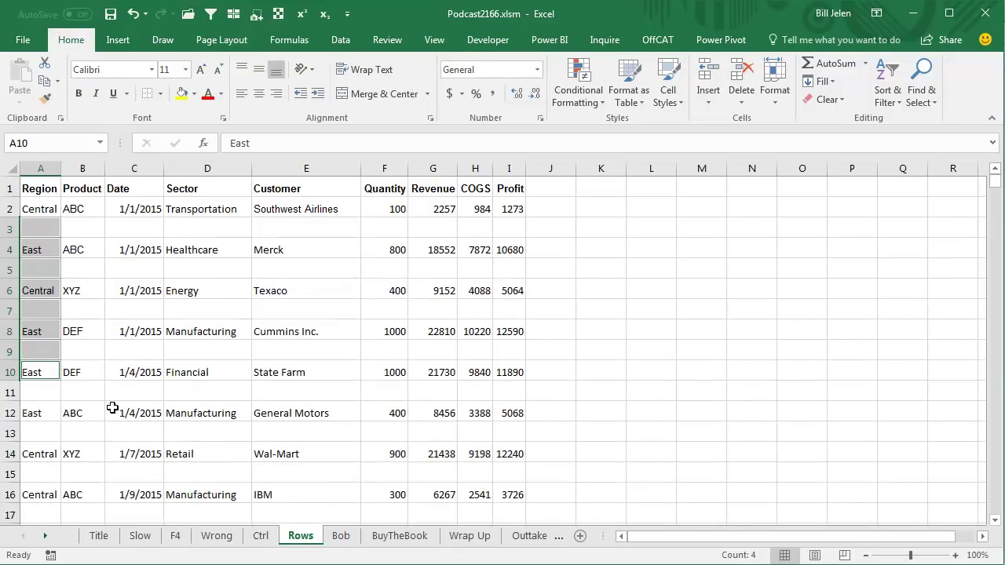
# On the Bob sheet, add the heading Extra in J1 and fill J2:J10 with the series 1 to 9.
pyautogui.click(341, 537)
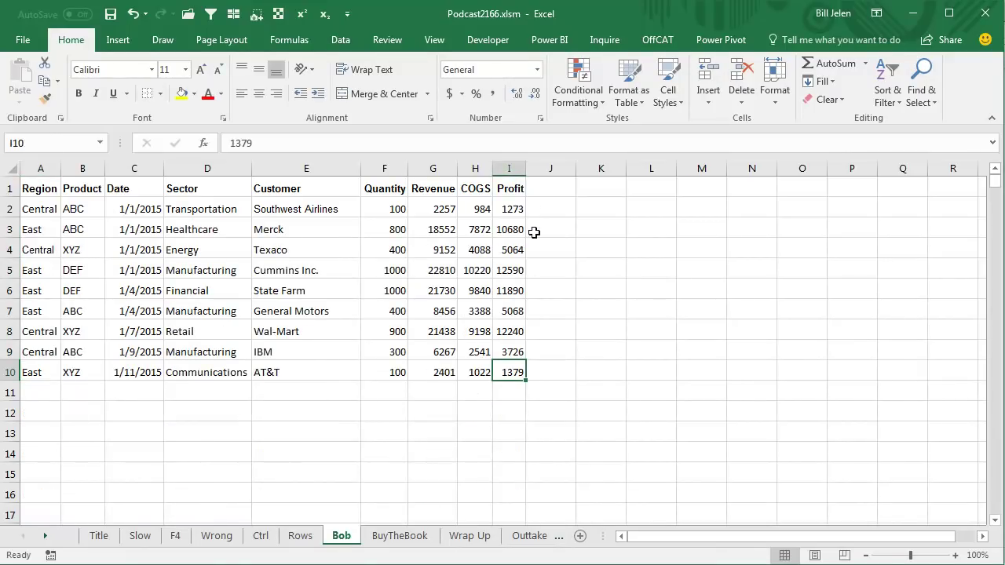
pyautogui.click(546, 189)
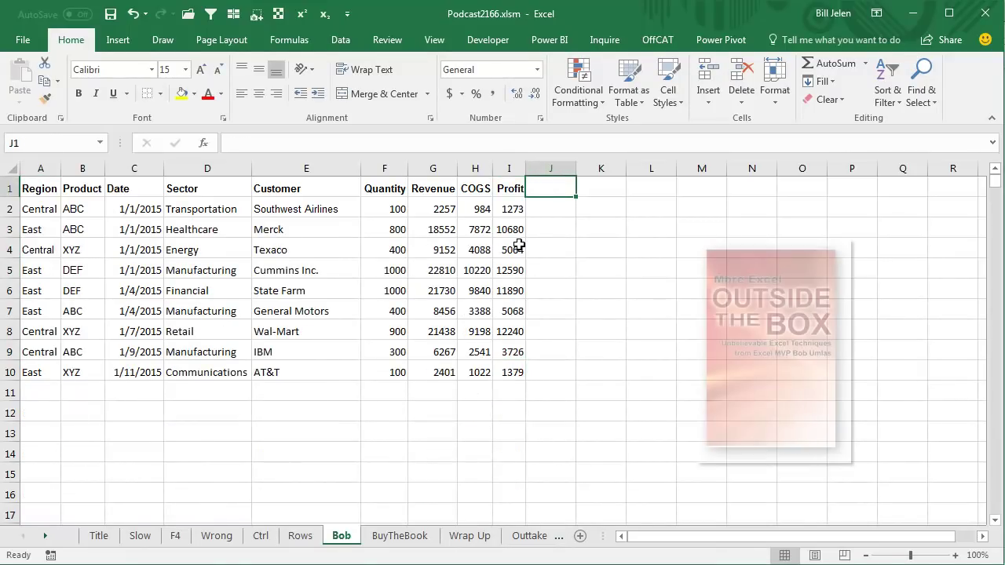
pyautogui.write('Extra')
pyautogui.press('Return')
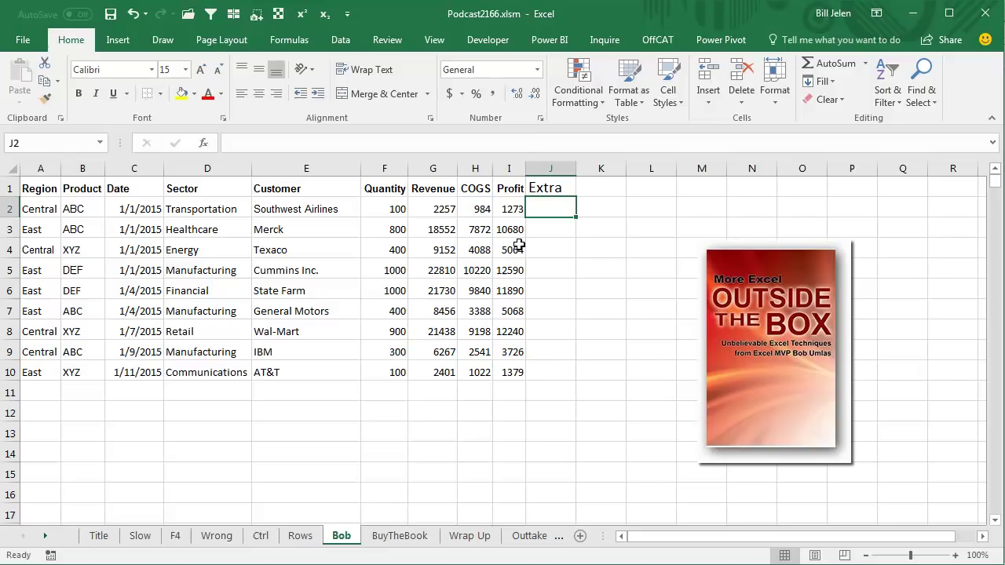
pyautogui.write('1')
pyautogui.press('Return')
pyautogui.press('Up')
pyautogui.moveTo(578, 222); pyautogui.dragTo(579, 375)
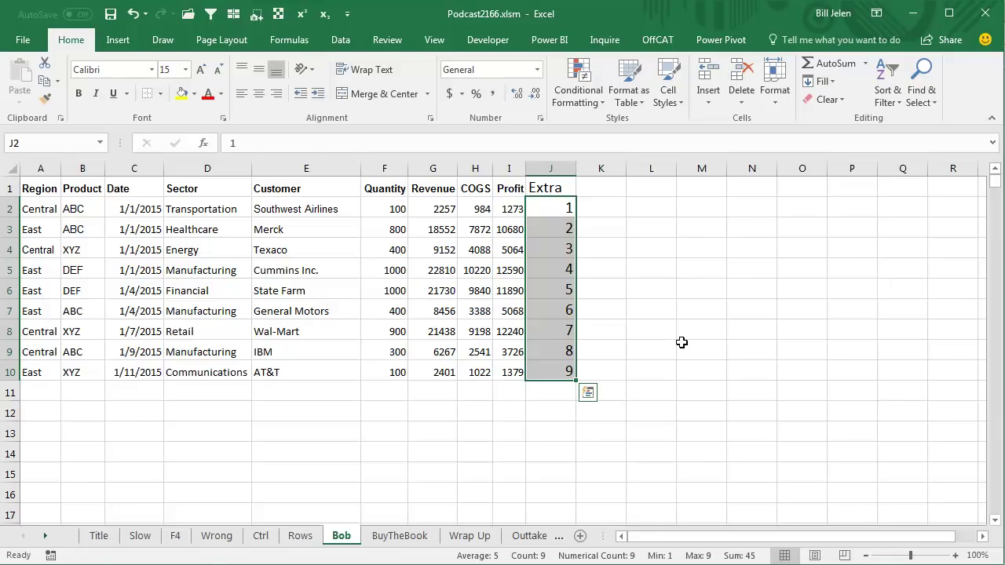
# Copy the number series in J2:J10 and paste it directly below, starting at J11.
pyautogui.hotkey('ctrl', 'c')
pyautogui.click(558, 395)
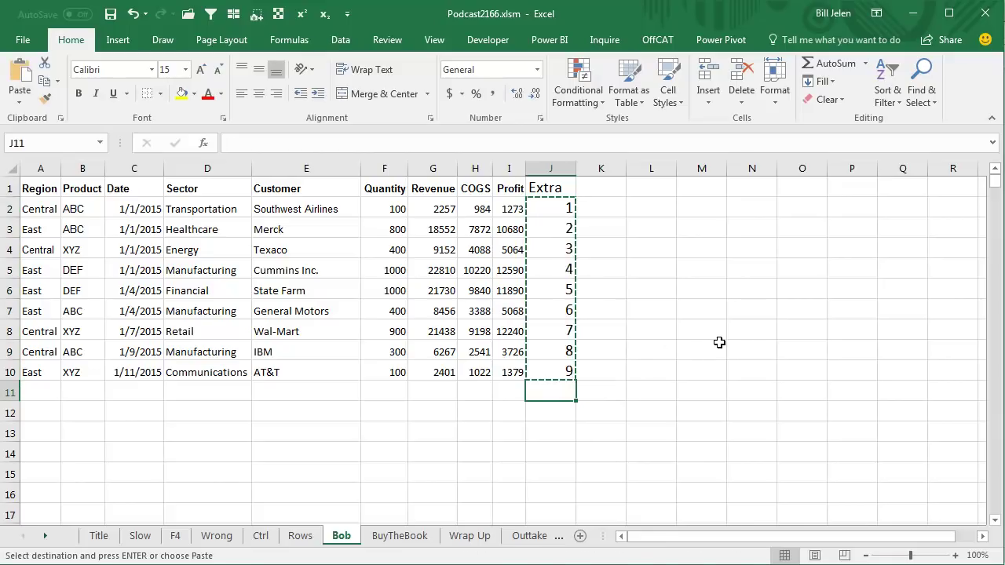
pyautogui.hotkey('ctrl', 'v')
# Sort the data in ascending order by the Extra column and clear the contents of column J.
pyautogui.click(565, 212)
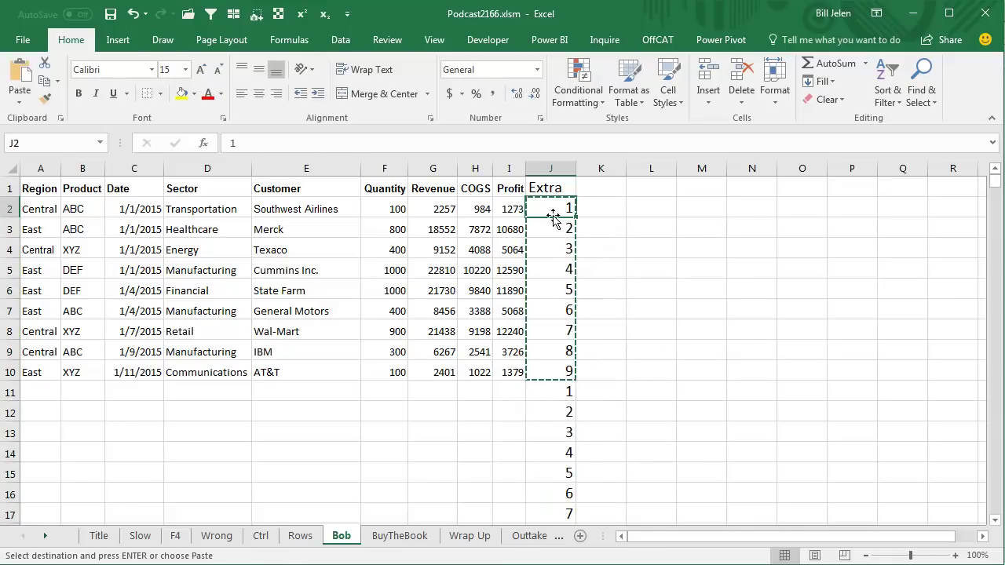
pyautogui.click(340, 41)
pyautogui.click(422, 70)
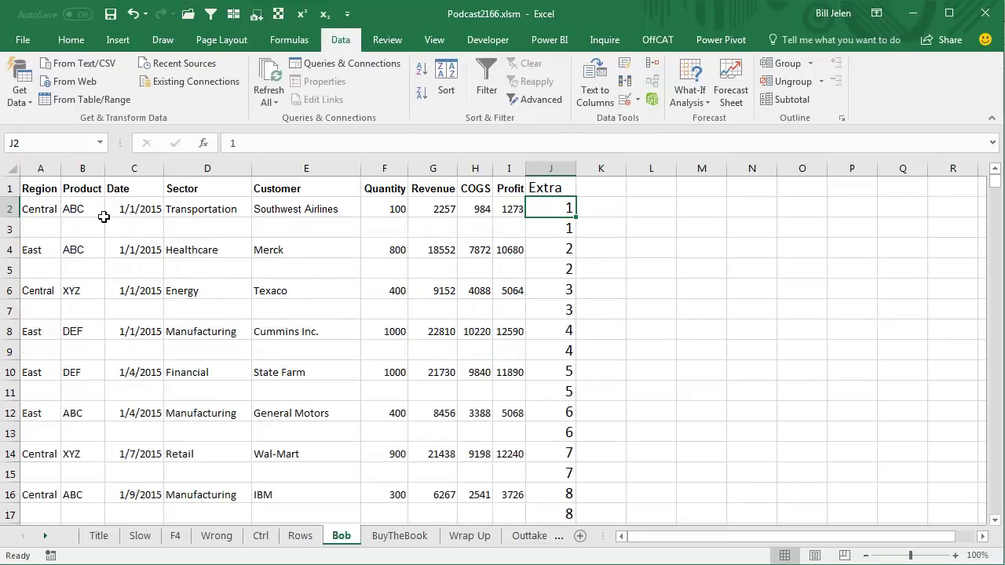
pyautogui.click(564, 168)
pyautogui.press('Delete')
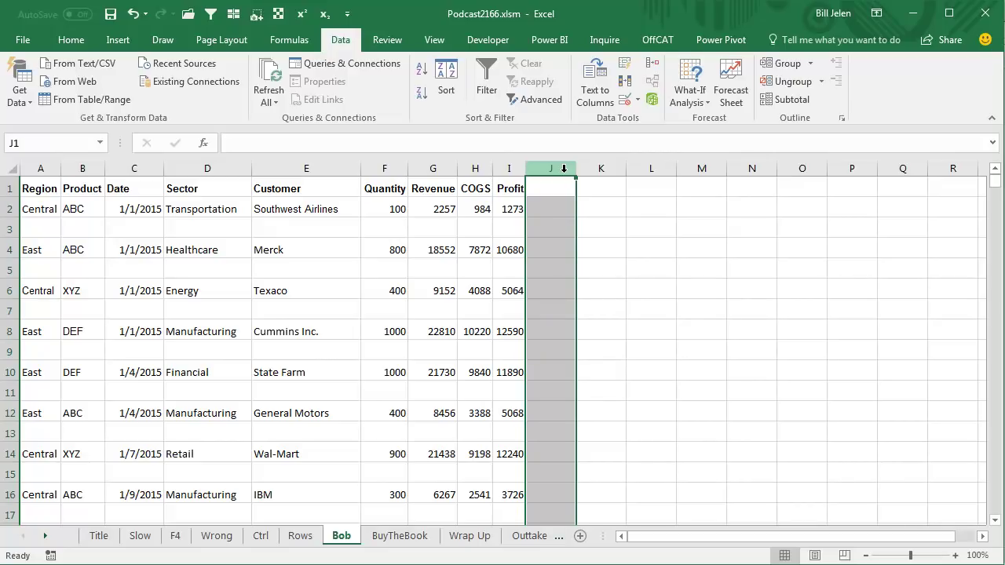
# Look through the BuyTheBook and Wrap Up sheets, reviewing the episode topics, and open the Outtake sheet.
pyautogui.hotkey('ctrl', 'pagedown')
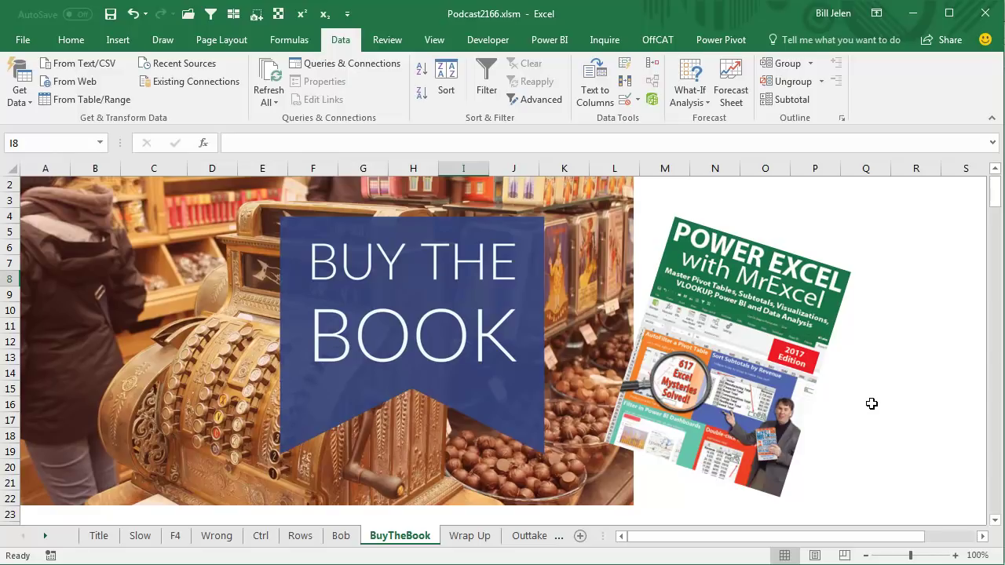
pyautogui.click(465, 538)
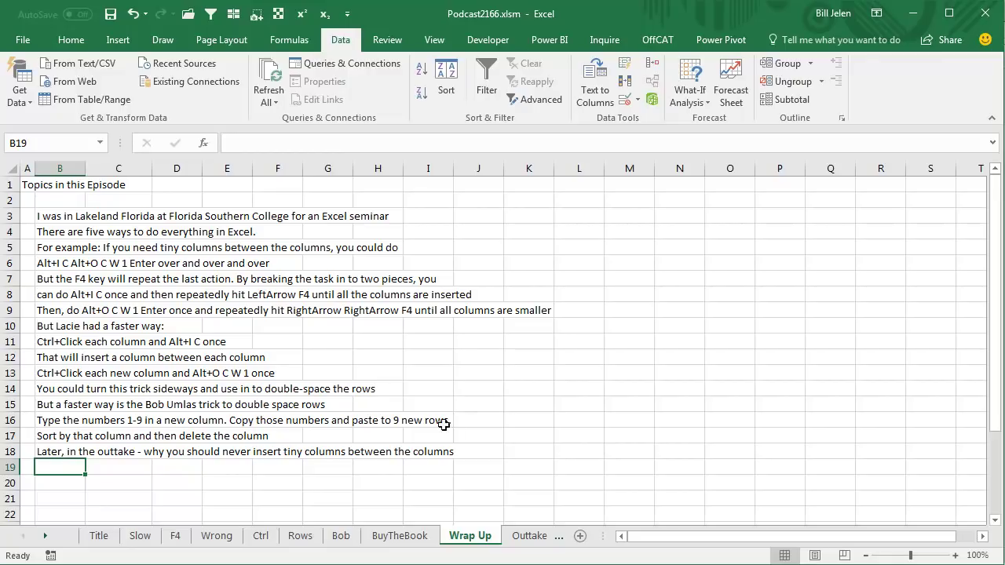
pyautogui.click(532, 542)
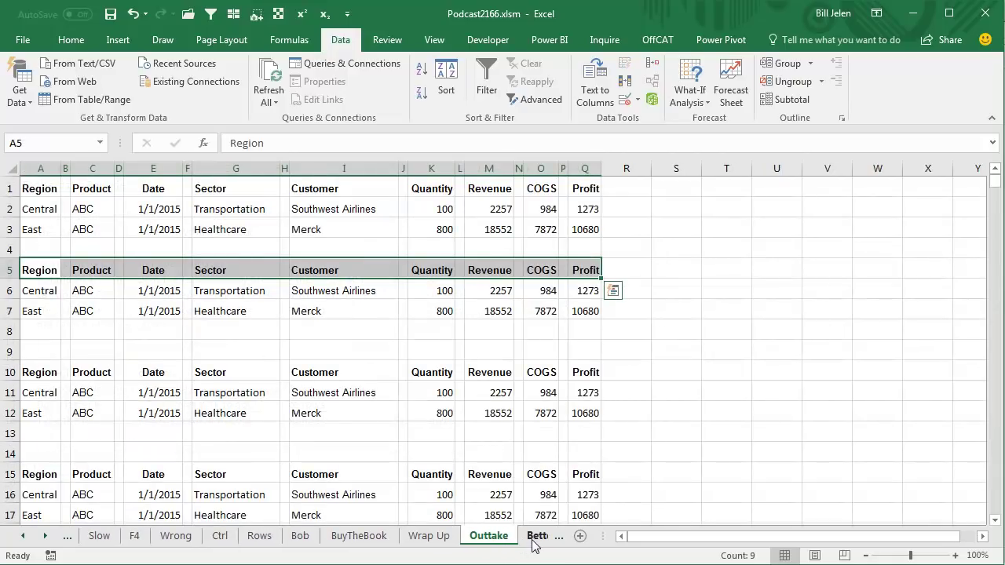
pyautogui.click(172, 356)
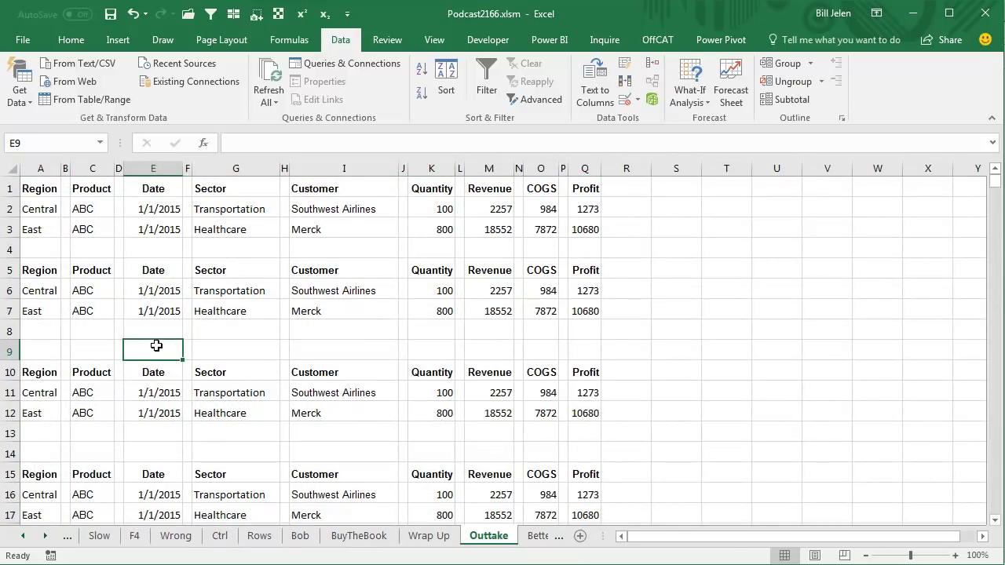
# Add each header cell in row 1 from Region to Profit individually to one selection and apply a font underline.
pyautogui.click(36, 188)
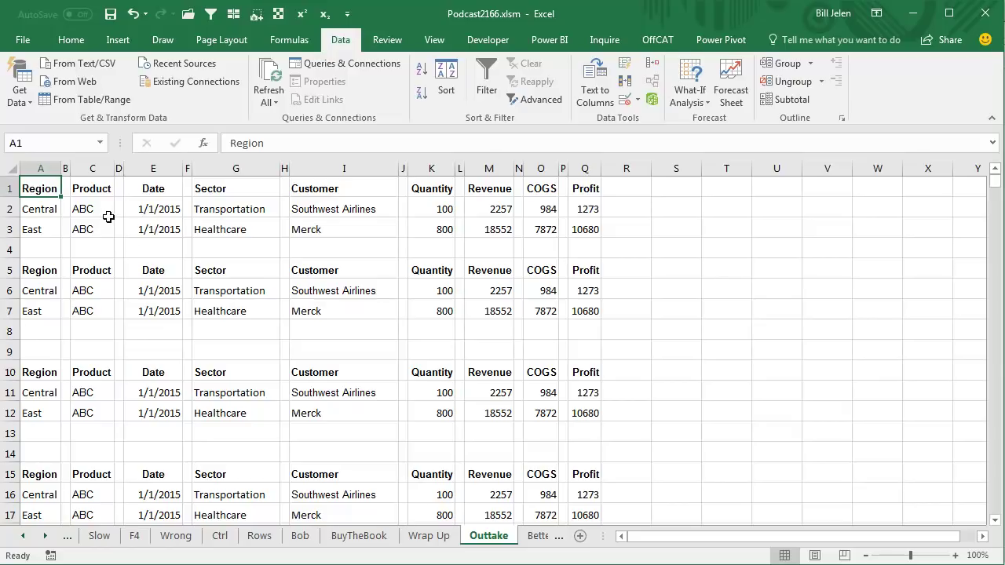
pyautogui.keyDown('ctrl'); pyautogui.click(93, 190); pyautogui.keyUp('ctrl')
pyautogui.keyDown('ctrl'); pyautogui.click(153, 189); pyautogui.keyUp('ctrl')
pyautogui.keyDown('ctrl'); pyautogui.click(223, 189); pyautogui.keyUp('ctrl')
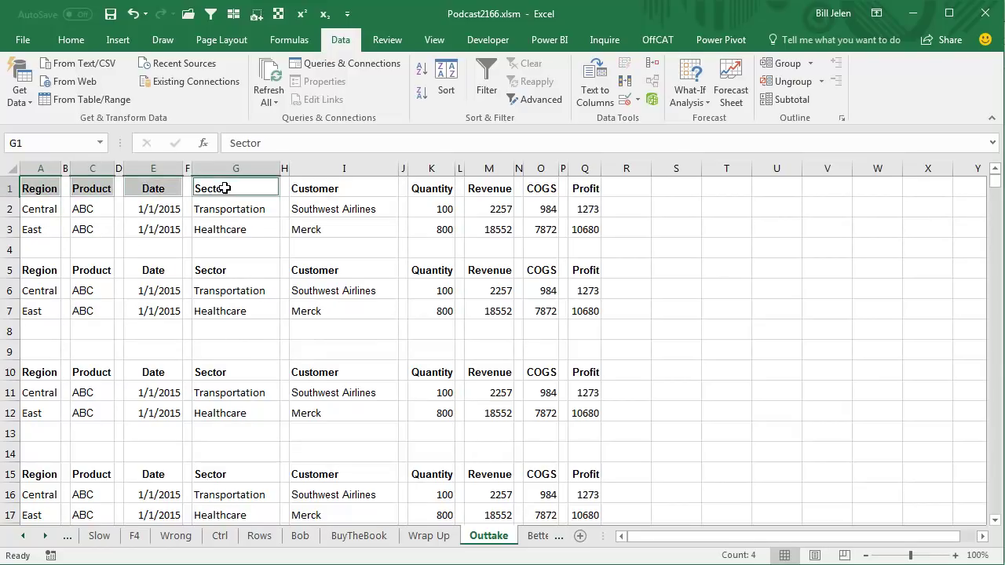
pyautogui.keyDown('ctrl'); pyautogui.click(325, 188); pyautogui.keyUp('ctrl')
pyautogui.keyDown('ctrl'); pyautogui.click(428, 188); pyautogui.keyUp('ctrl')
pyautogui.keyDown('ctrl'); pyautogui.click(491, 189); pyautogui.keyUp('ctrl')
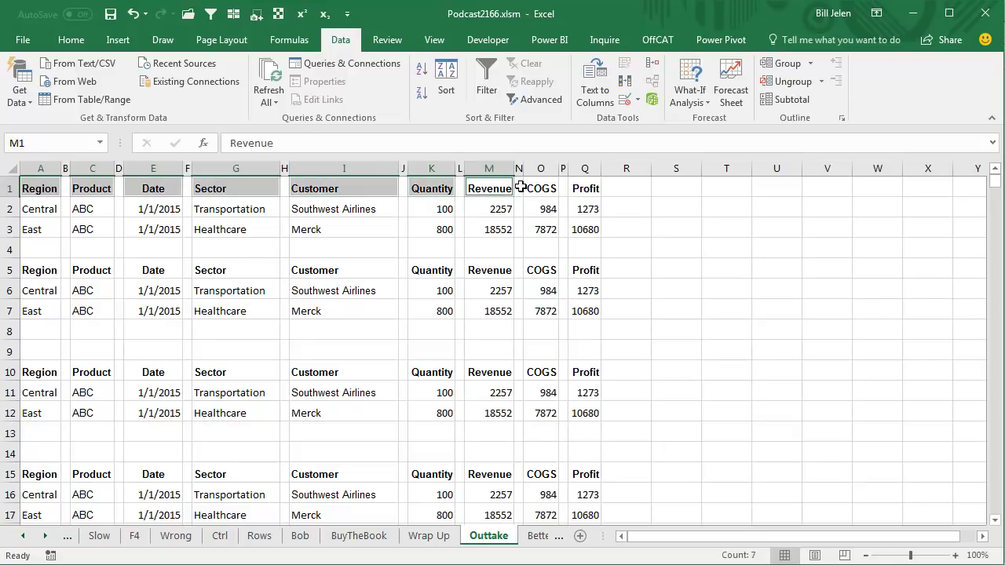
pyautogui.keyDown('ctrl'); pyautogui.click(550, 189); pyautogui.keyUp('ctrl')
pyautogui.keyDown('ctrl'); pyautogui.click(587, 188); pyautogui.keyUp('ctrl')
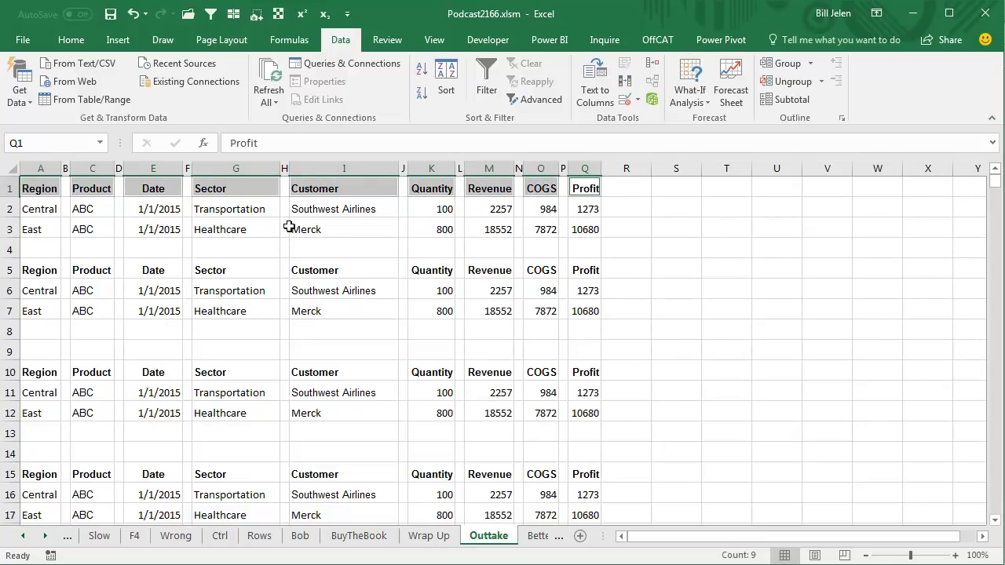
pyautogui.click(69, 41)
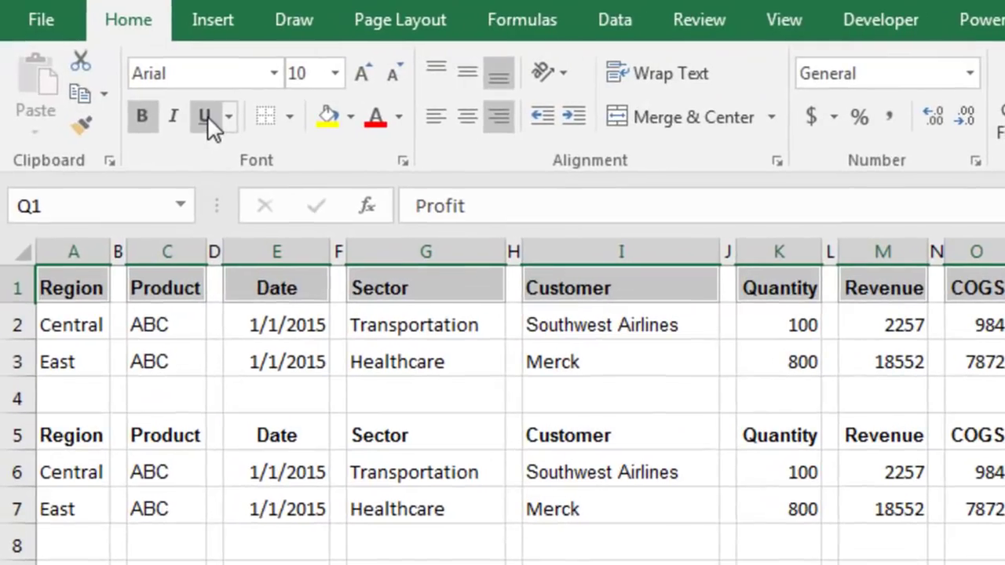
pyautogui.click(114, 94)
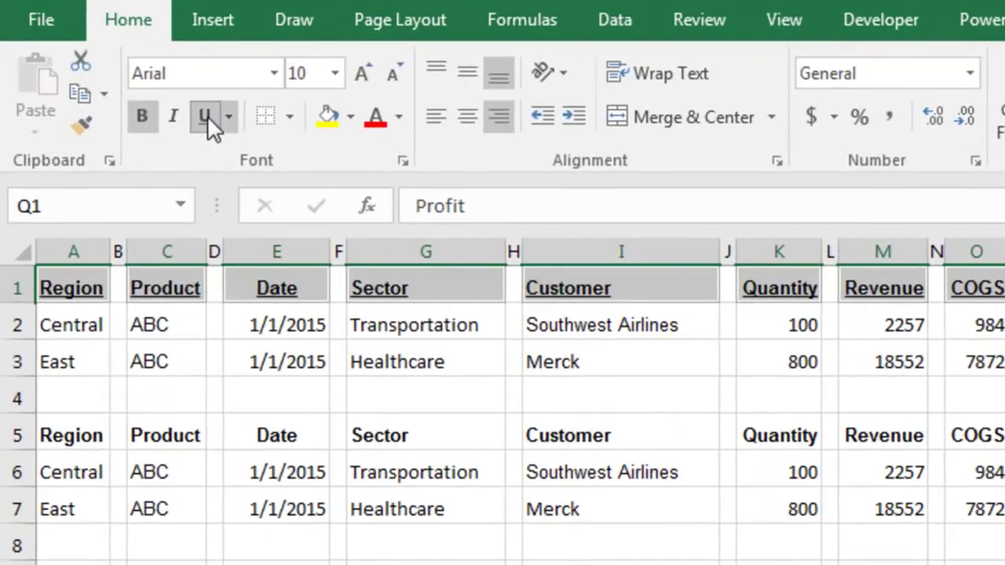
pyautogui.click(305, 343)
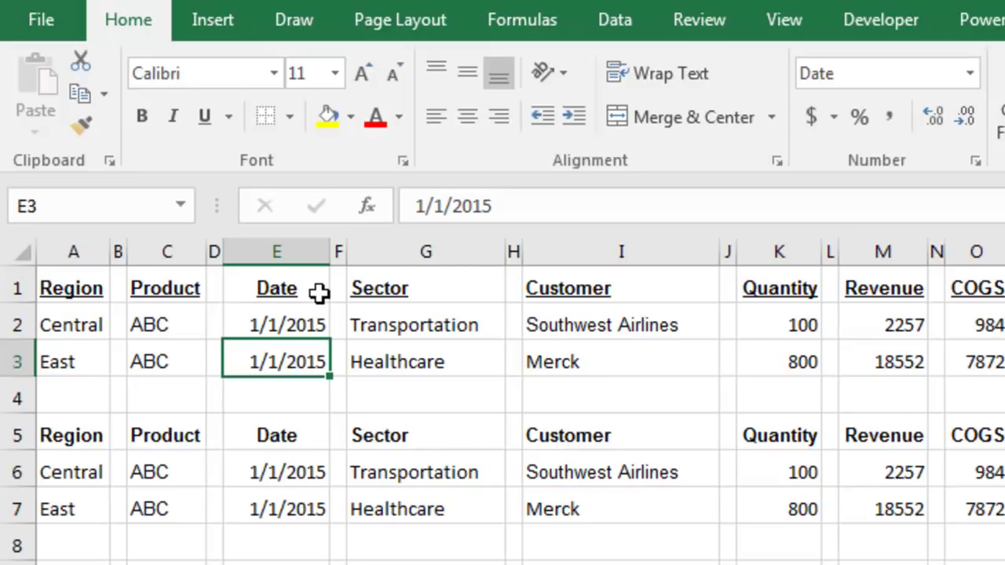
# Add each header cell in row 5 from Region to Profit individually to one selection and apply a bottom border.
pyautogui.click(79, 436)
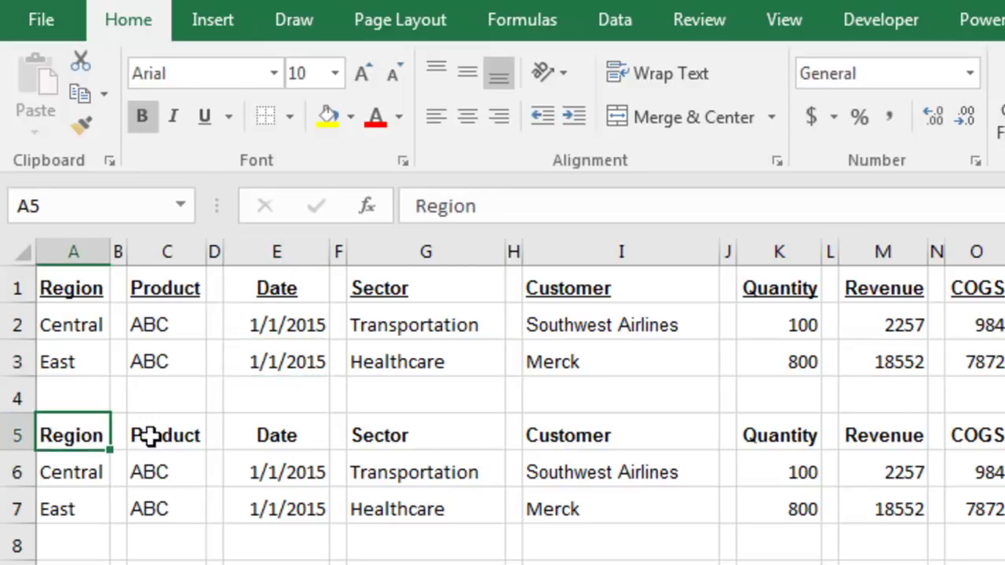
pyautogui.keyDown('ctrl'); pyautogui.click(149, 436); pyautogui.keyUp('ctrl')
pyautogui.keyDown('ctrl'); pyautogui.click(260, 435); pyautogui.keyUp('ctrl')
pyautogui.keyDown('ctrl'); pyautogui.click(419, 435); pyautogui.keyUp('ctrl')
pyautogui.keyDown('ctrl'); pyautogui.click(565, 435); pyautogui.keyUp('ctrl')
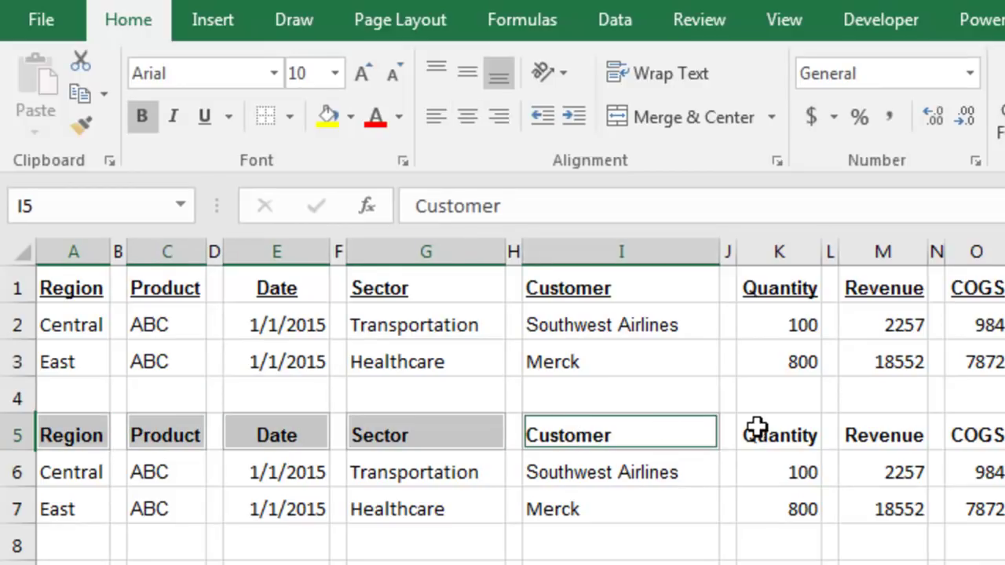
pyautogui.keyDown('ctrl'); pyautogui.click(781, 434); pyautogui.keyUp('ctrl')
pyautogui.keyDown('ctrl'); pyautogui.click(881, 435); pyautogui.keyUp('ctrl')
pyautogui.keyDown('ctrl'); pyautogui.click(967, 429); pyautogui.keyUp('ctrl')
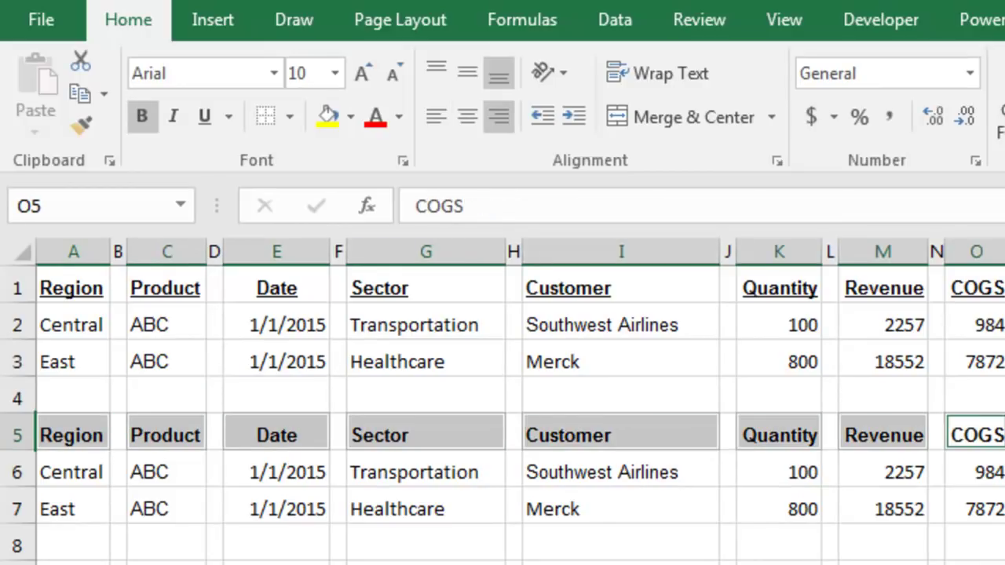
pyautogui.keyDown('ctrl'); pyautogui.click(1004, 435); pyautogui.keyUp('ctrl')
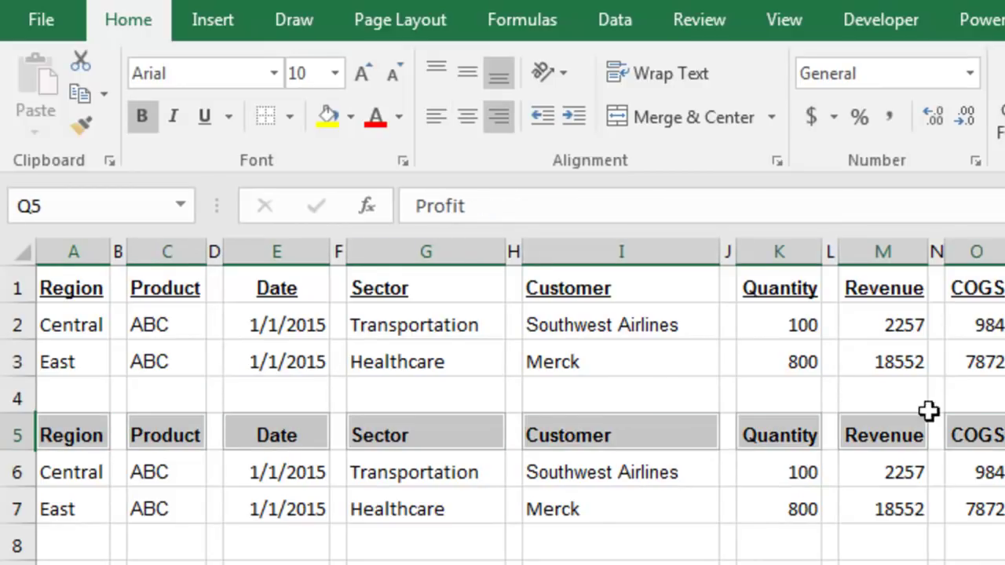
pyautogui.click(288, 117)
pyautogui.click(314, 187)
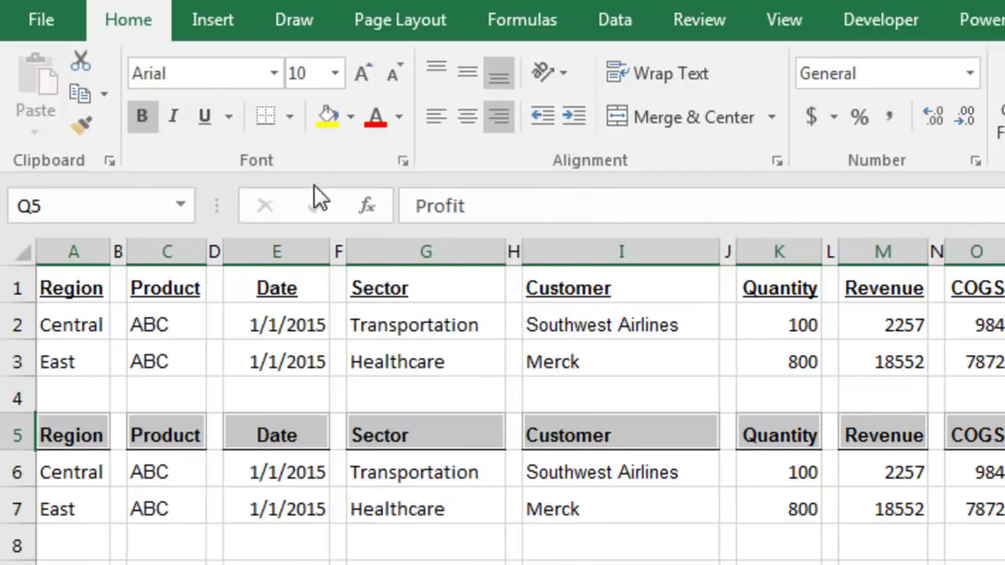
pyautogui.click(459, 475)
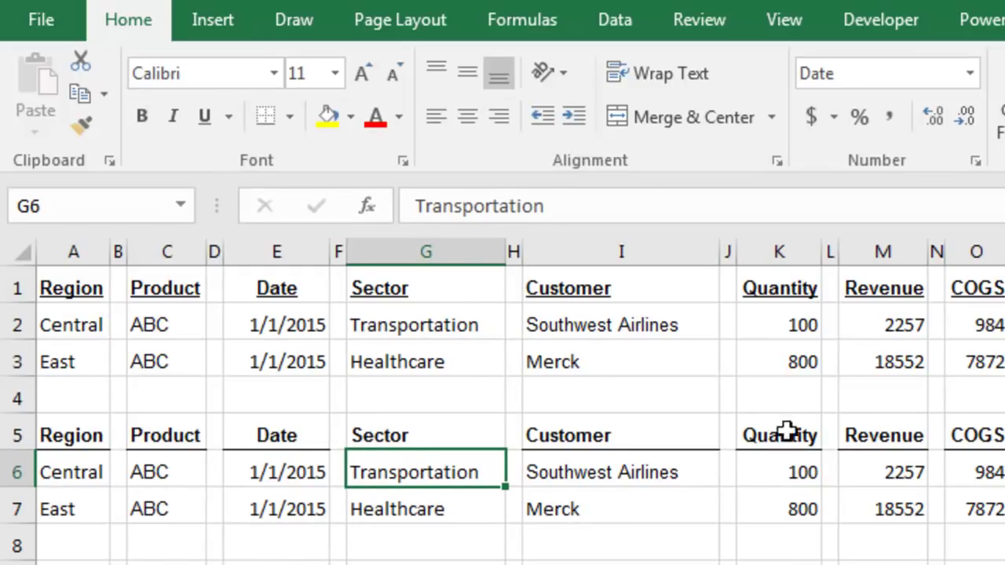
# Hide the gridlines on the Outtake sheet.
pyautogui.click(756, 23)
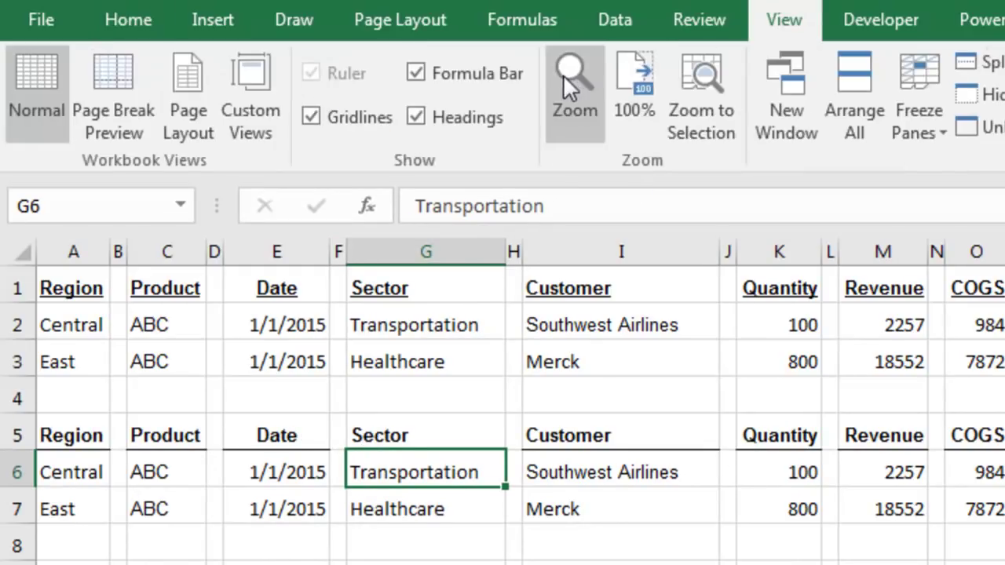
pyautogui.click(316, 120)
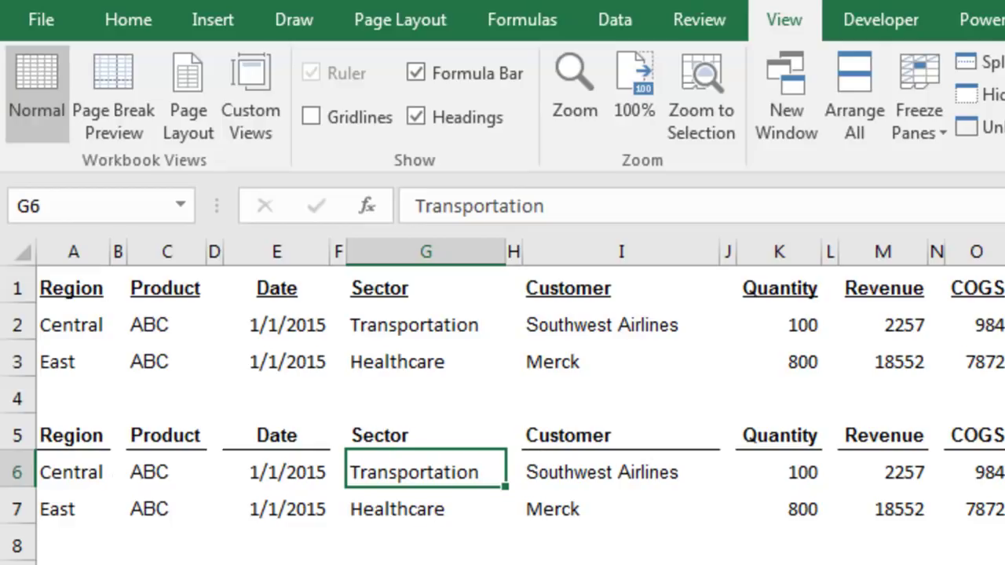
# Switch to the following sheet and apply a Single Accounting underline to the selected headings in row 1.
pyautogui.hotkey('ctrl', 'pagedown')
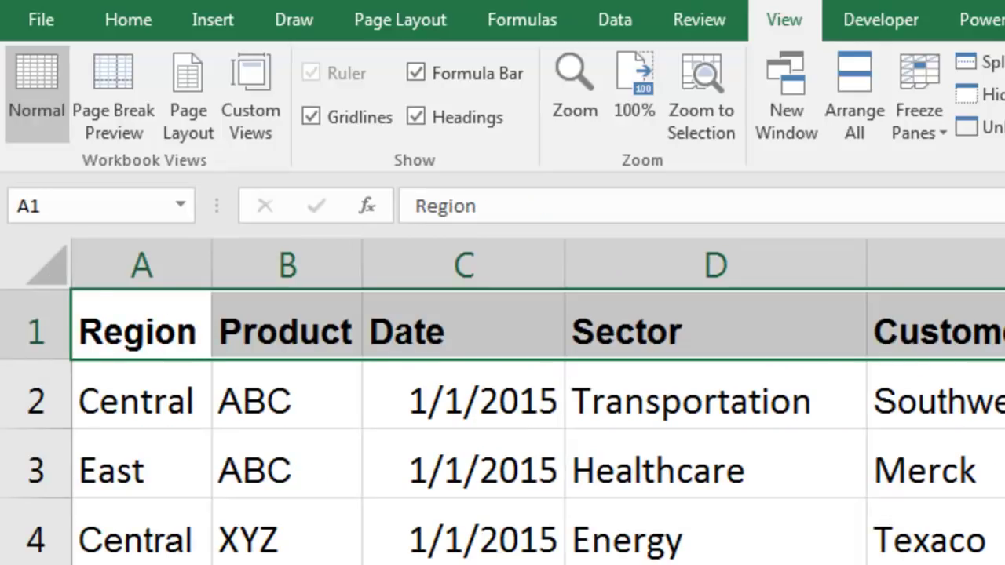
pyautogui.click(124, 28)
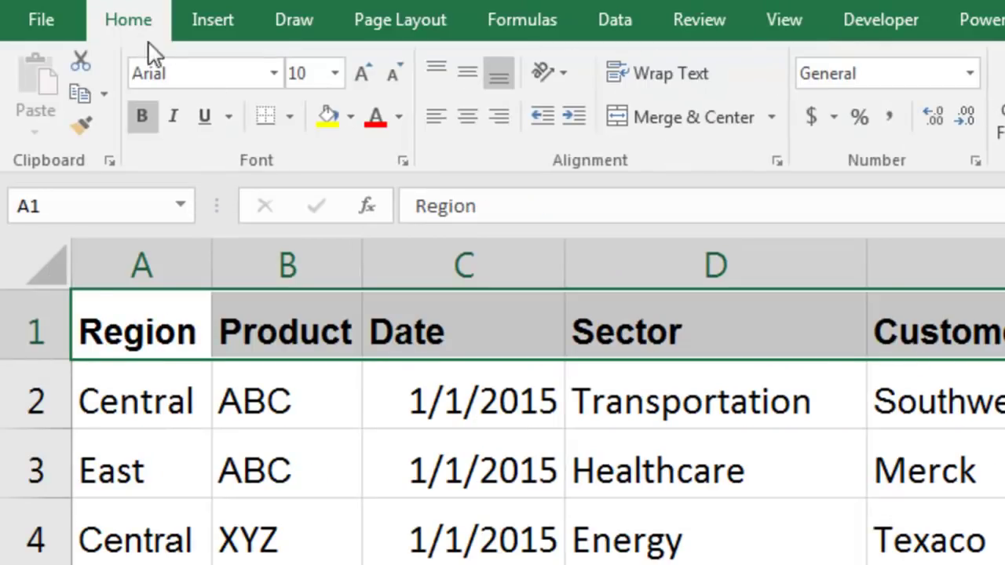
pyautogui.click(229, 116)
pyautogui.click(233, 110)
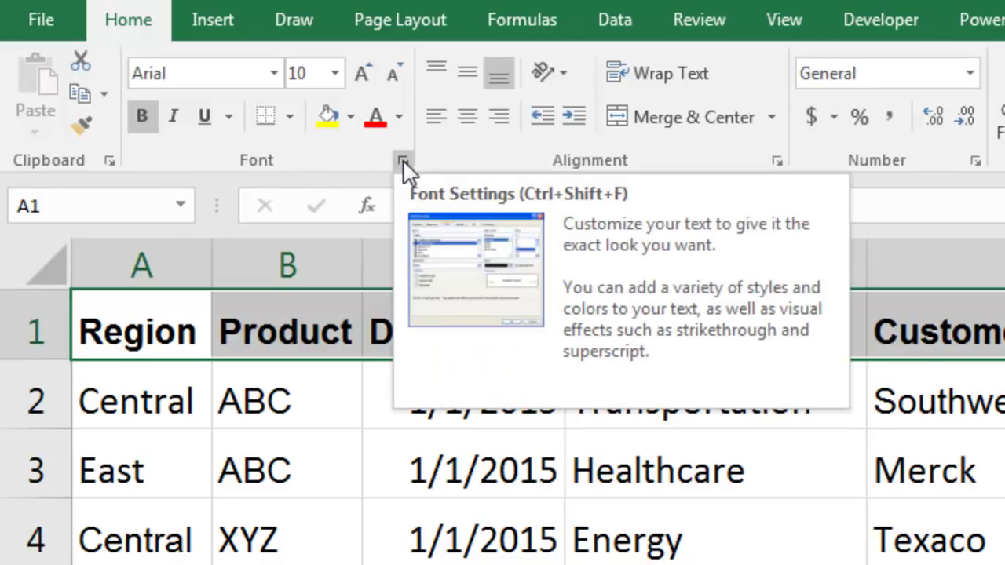
pyautogui.click(403, 162)
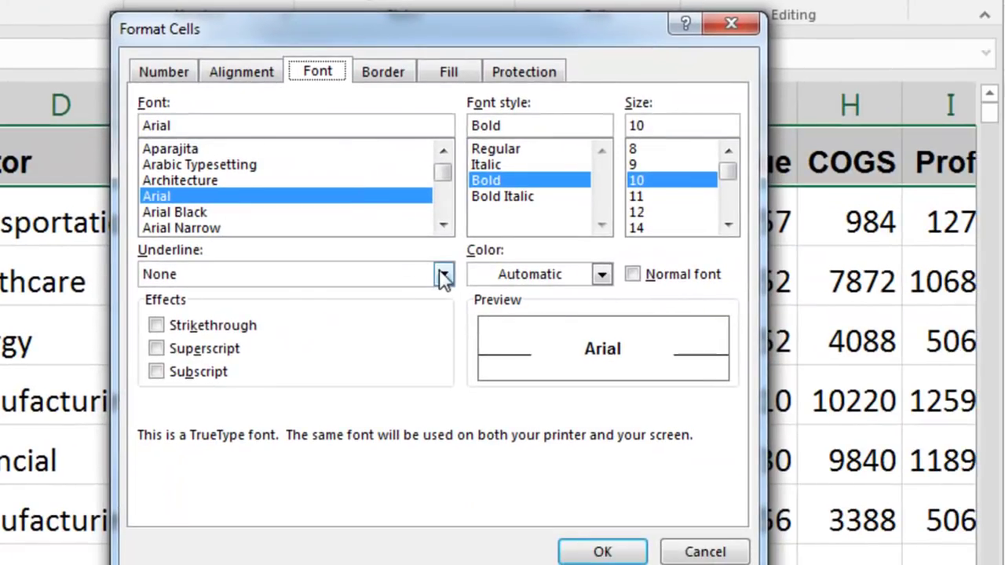
pyautogui.click(443, 274)
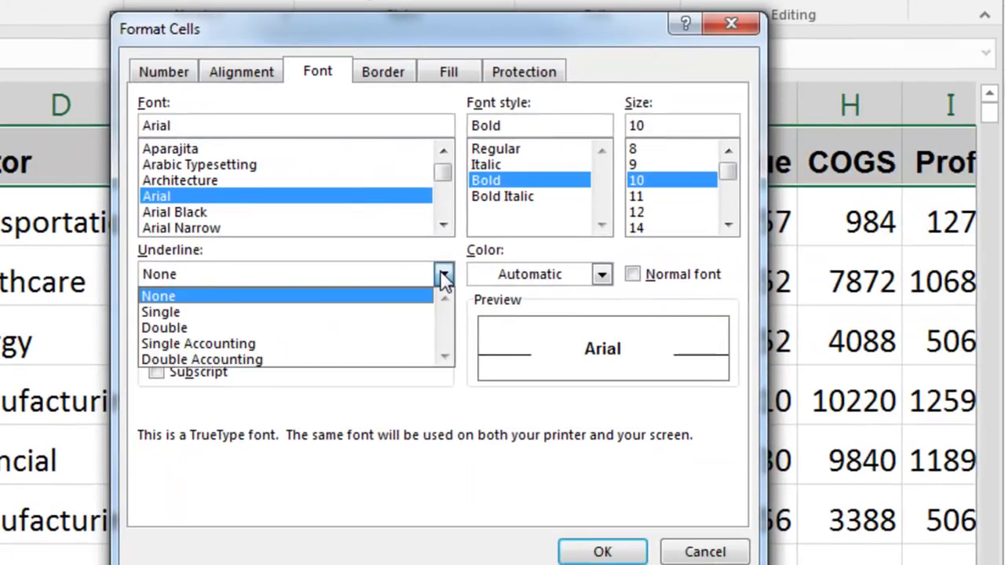
pyautogui.click(202, 348)
pyautogui.click(601, 552)
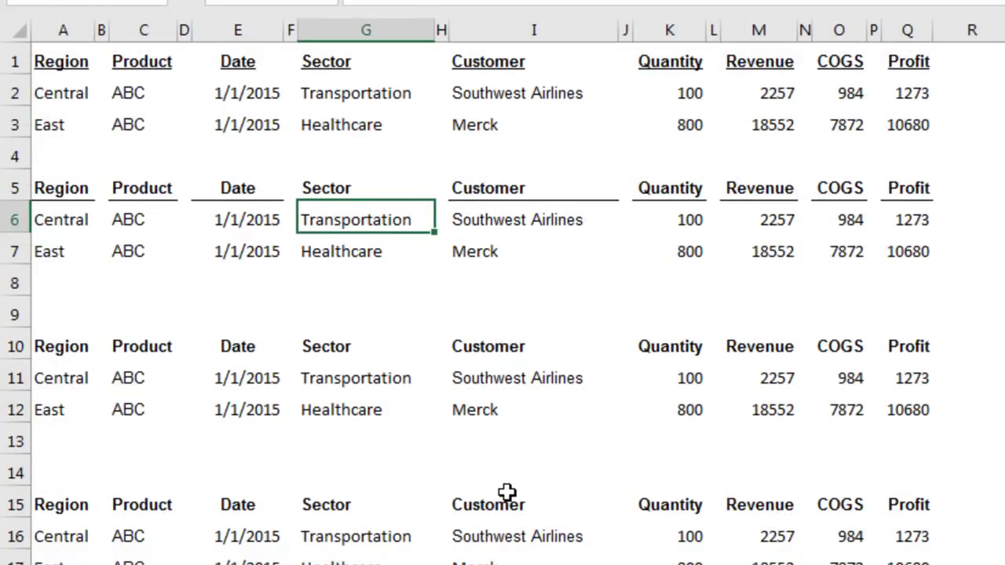
# Select the current region around cell A11 in the data block that starts in row 10.
pyautogui.click(64, 380)
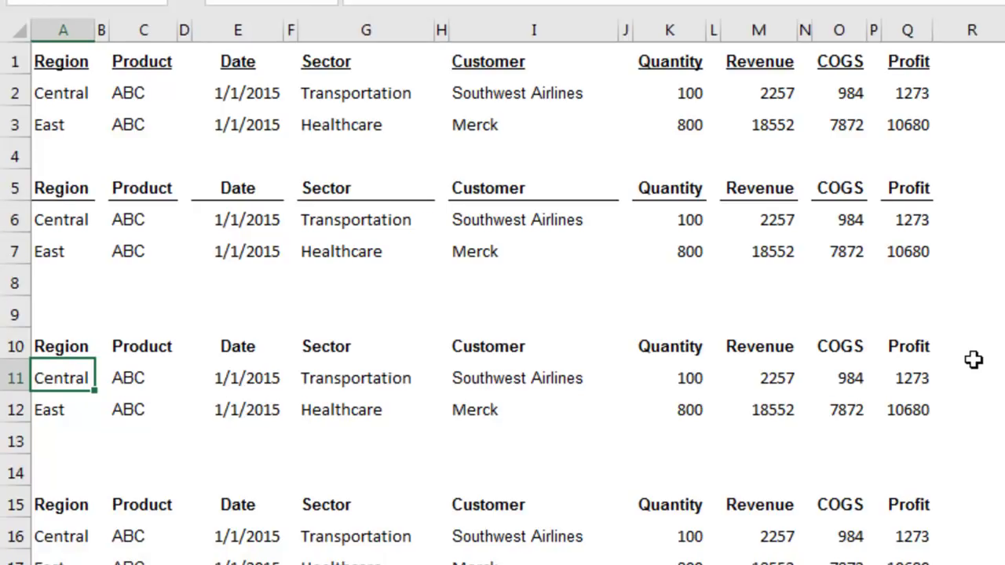
pyautogui.hotkey('ctrl', 'space')
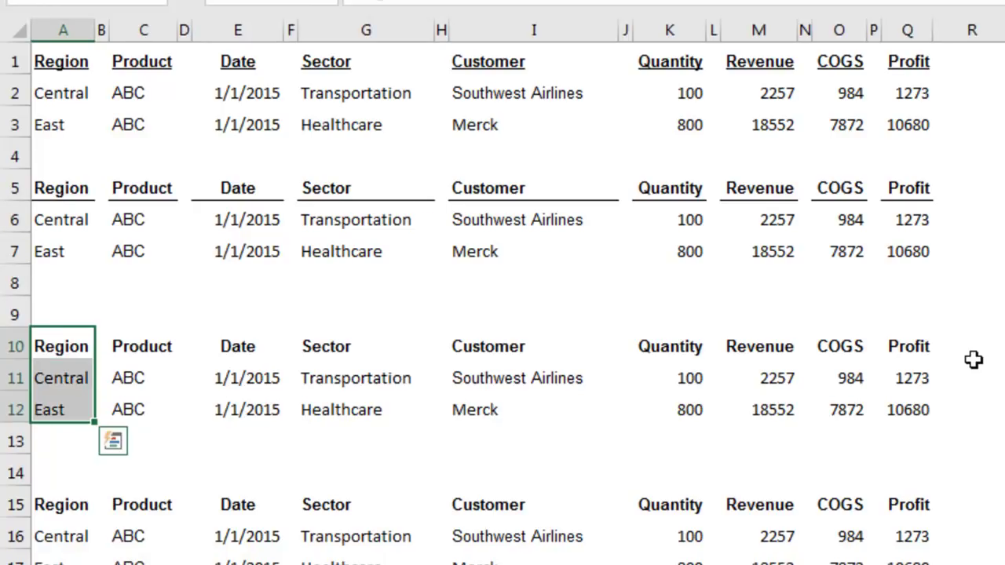
# Check the row 15 cells from B15 to G15, including the narrow spacer columns, and select the current region around A16.
pyautogui.click(99, 507)
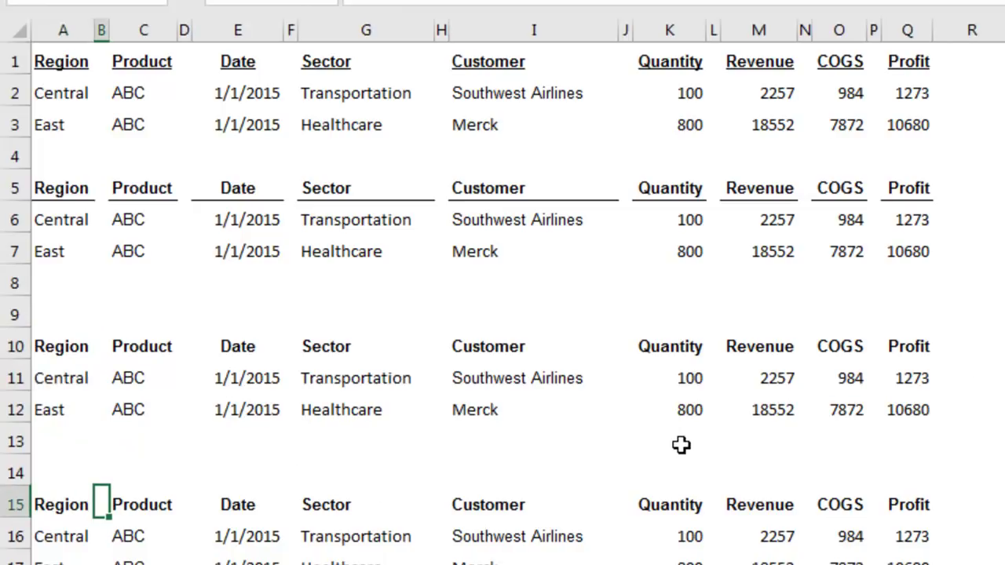
pyautogui.press('Right')
pyautogui.press('Right')
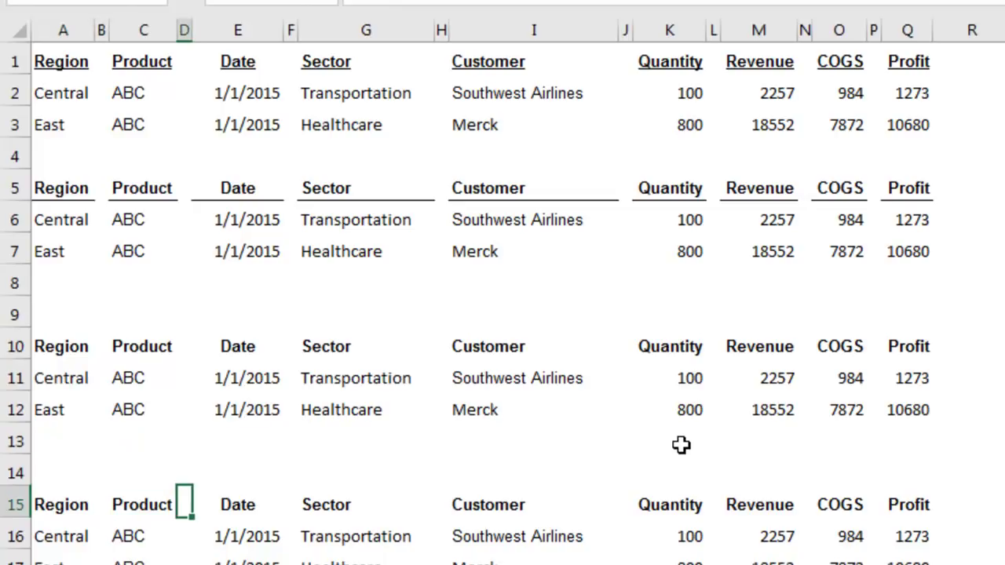
pyautogui.press('Right')
pyautogui.press('Right')
pyautogui.press('Right')
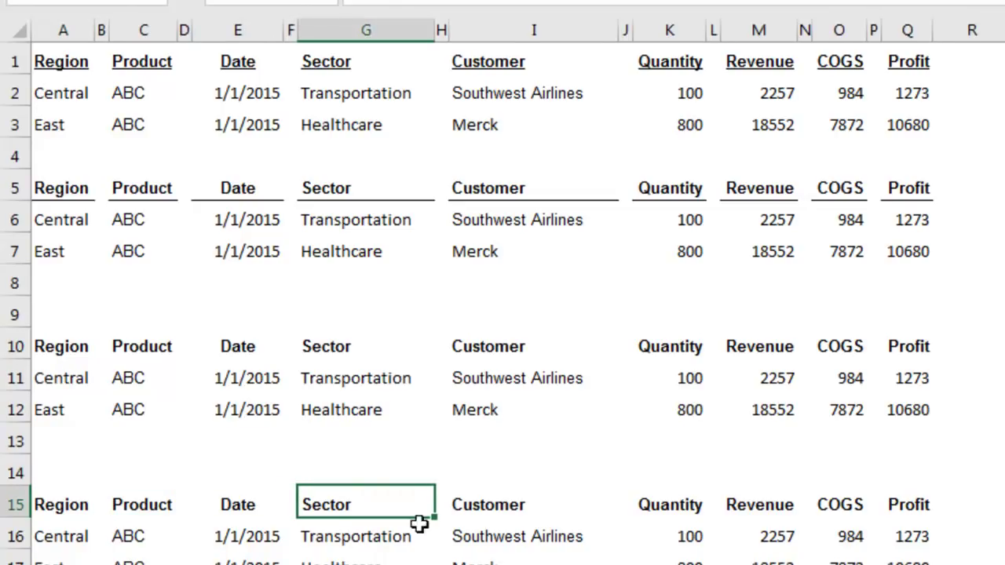
pyautogui.click(82, 538)
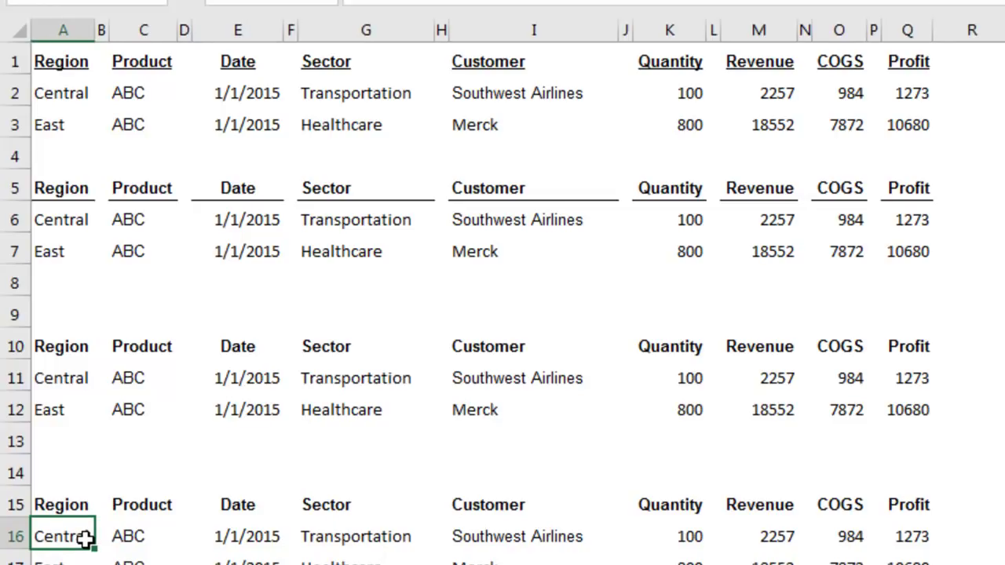
pyautogui.hotkey('ctrl', 'a')
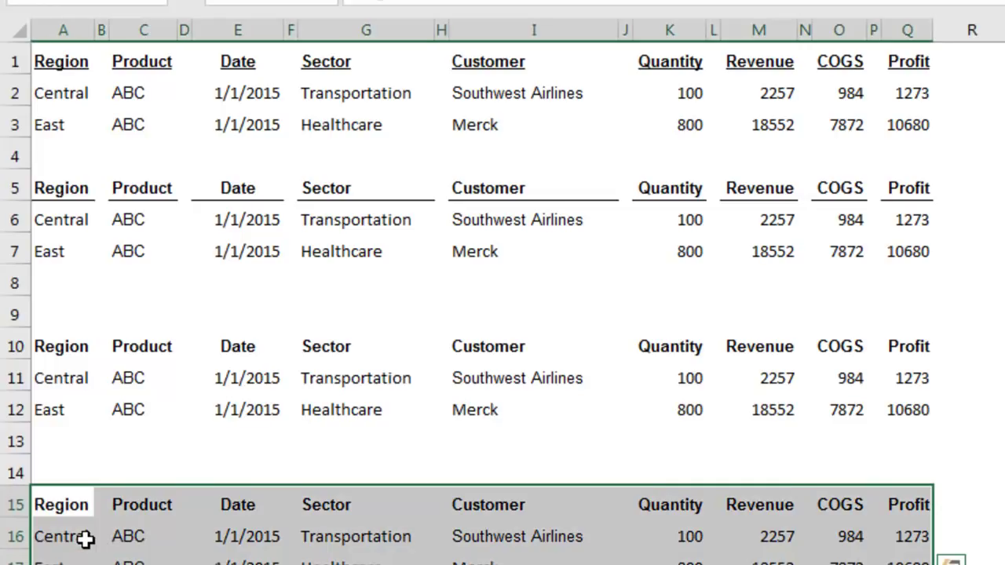